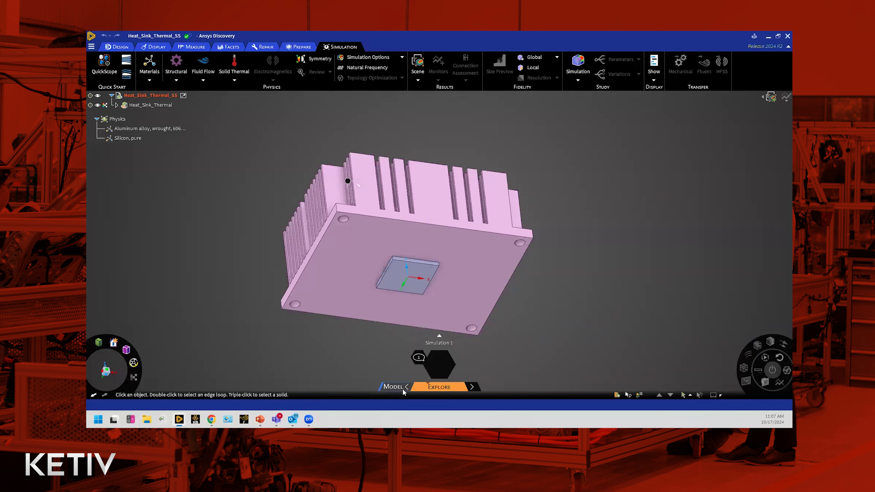
Switch to the Model stage and expand the assembly structure to inspect the Die and Heat Sink bodies
left_click(392, 387)
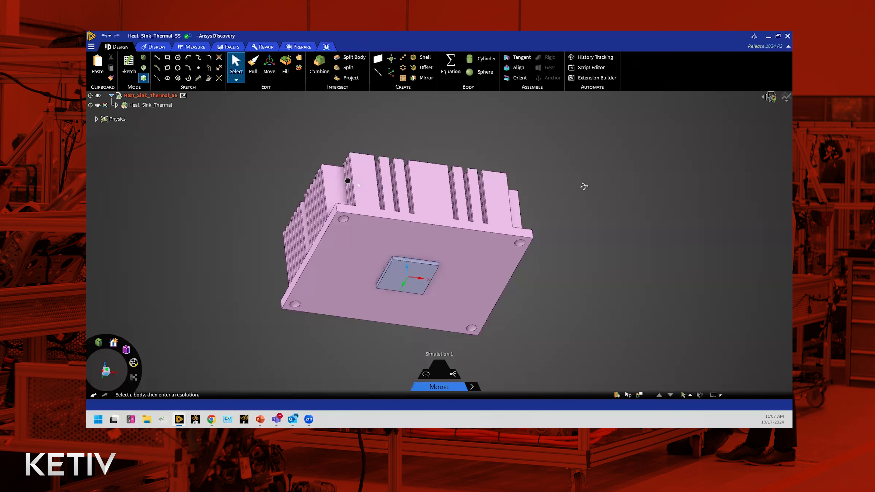
middle_click_drag(559, 263, 586, 220)
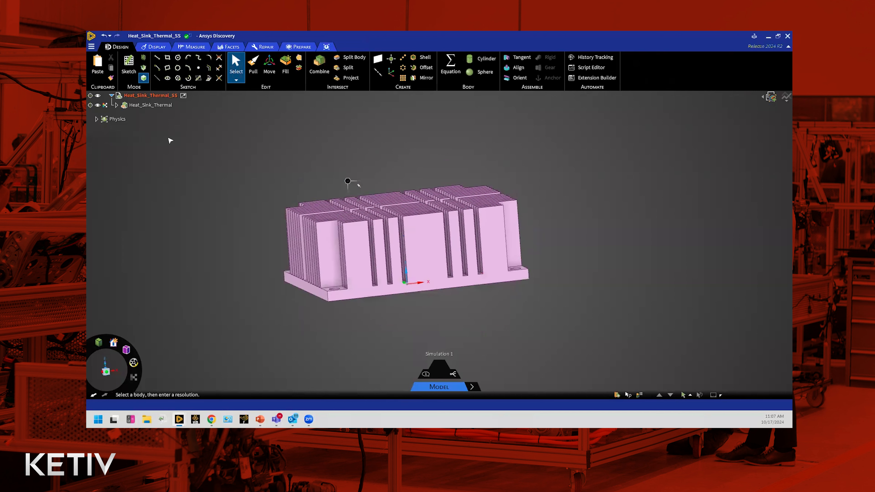
left_click(117, 104)
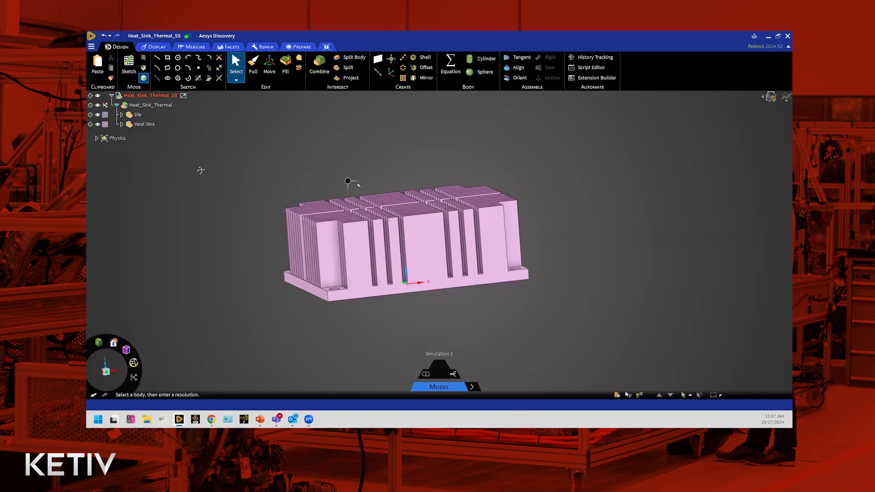
middle_click_drag(201, 171, 191, 128)
left_click(121, 115)
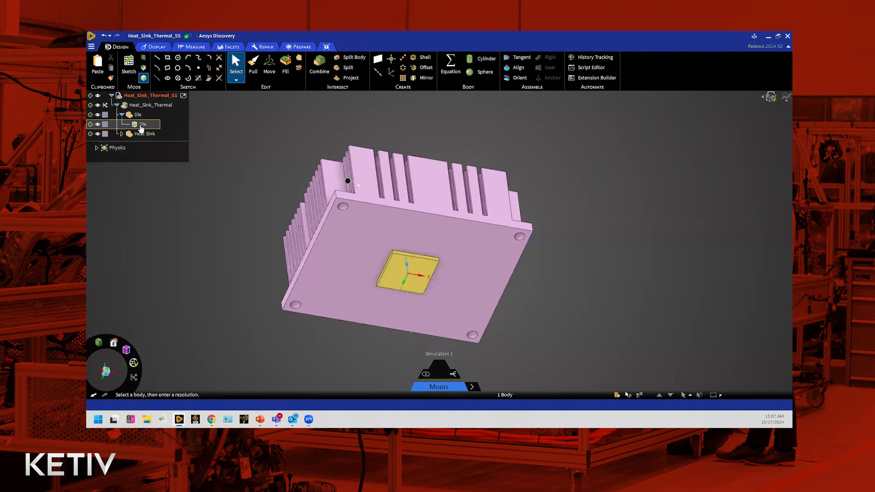
left_click(141, 128)
middle_click_drag(219, 190, 151, 166)
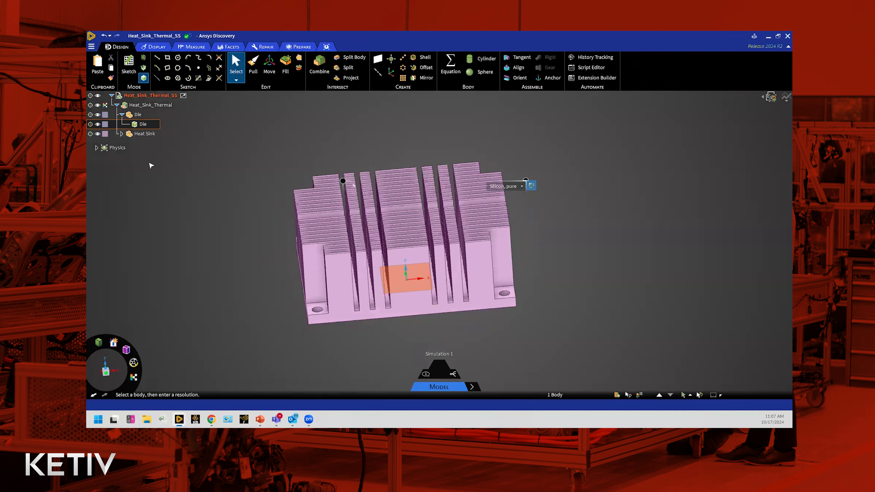
left_click(122, 134)
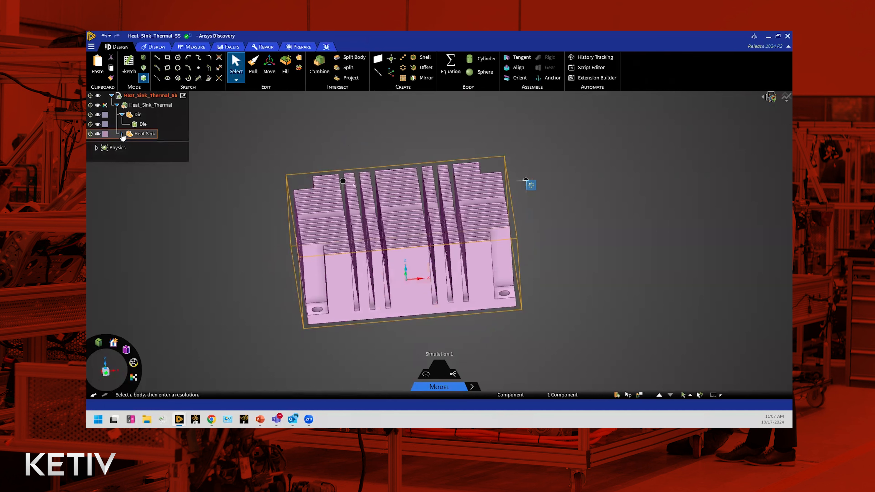
left_click(122, 134)
left_click(141, 143)
left_click(658, 211)
middle_click_drag(658, 211, 601, 168)
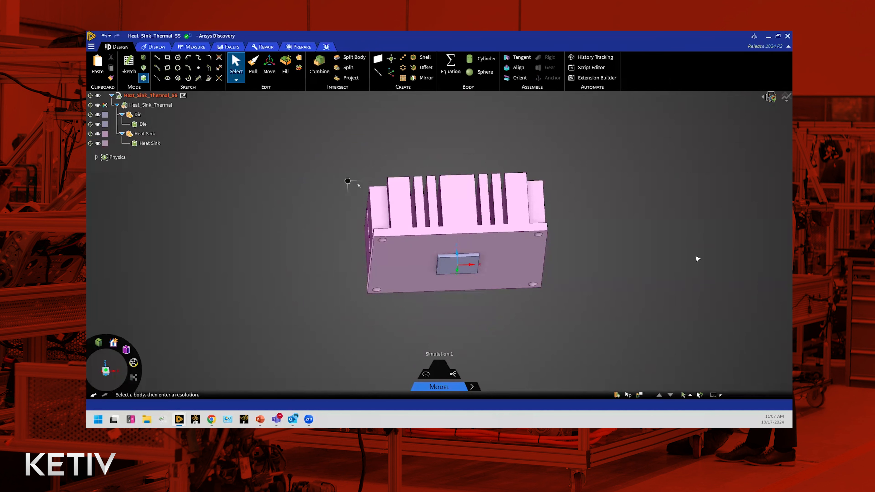
Start a box-shaped Enclosure around the heat sink body
double_click(674, 42)
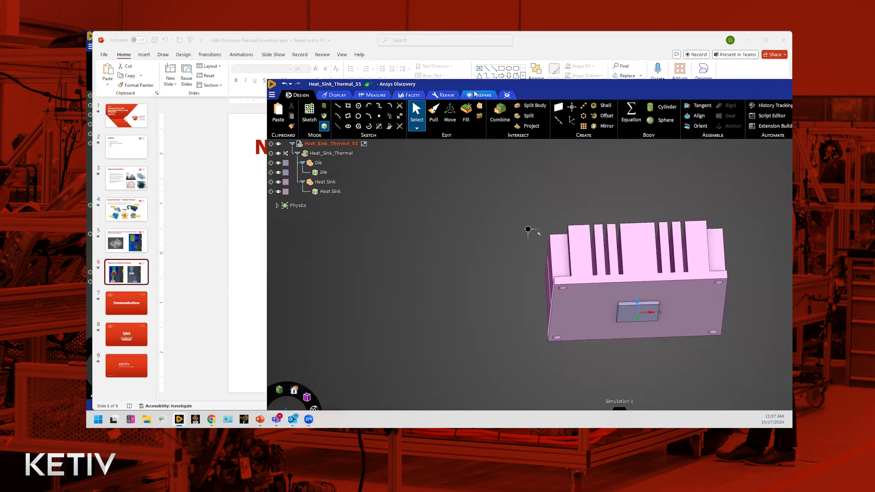
left_click(480, 96)
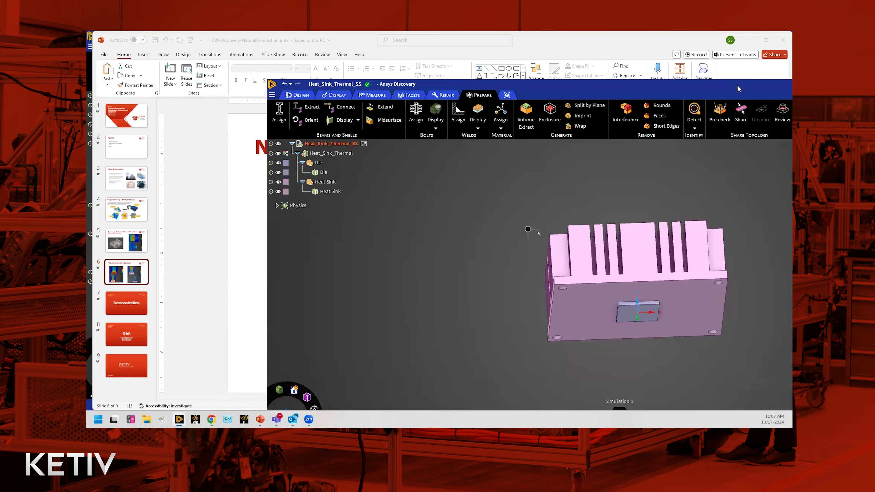
double_click(781, 86)
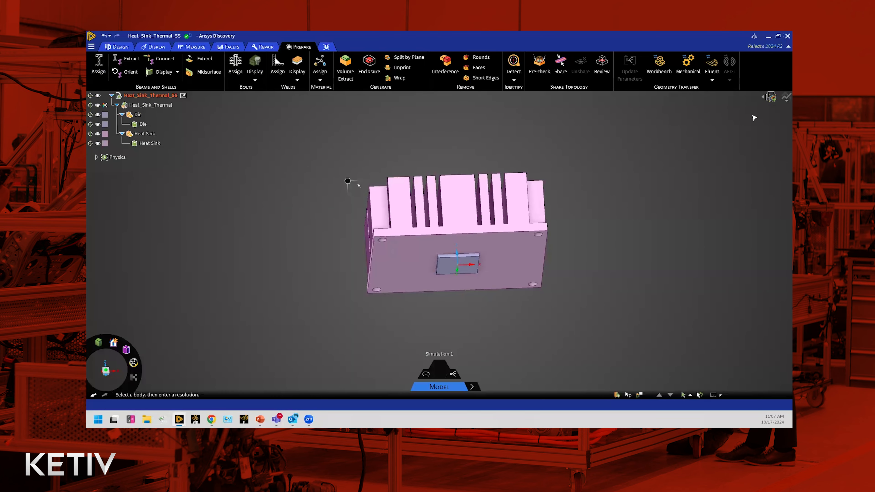
middle_click_drag(557, 140, 571, 219)
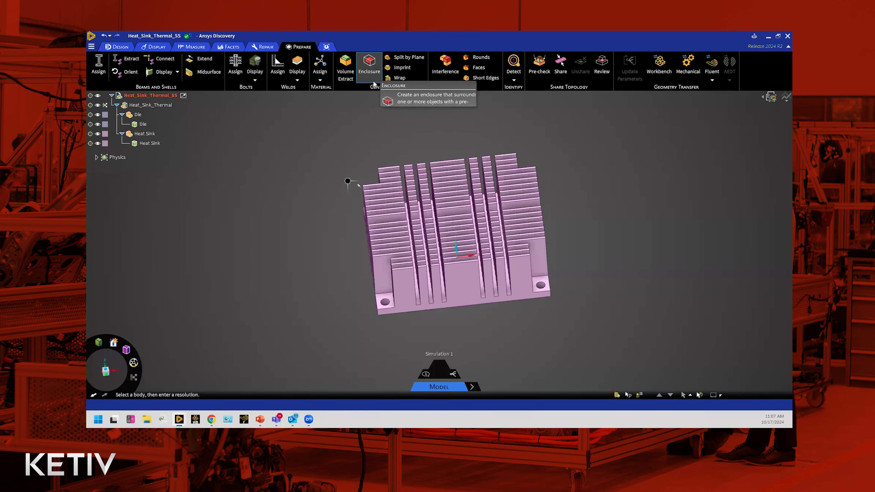
left_click(369, 67)
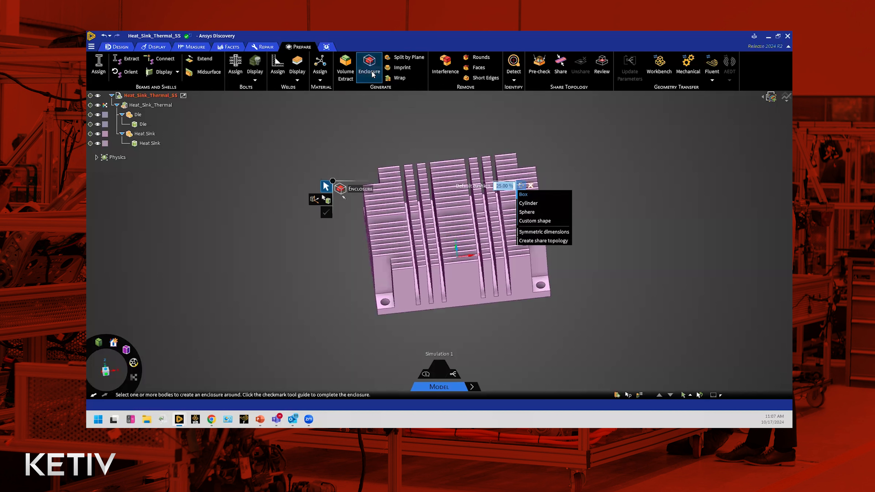
left_click(429, 224)
scroll(649, 217, "down", 3)
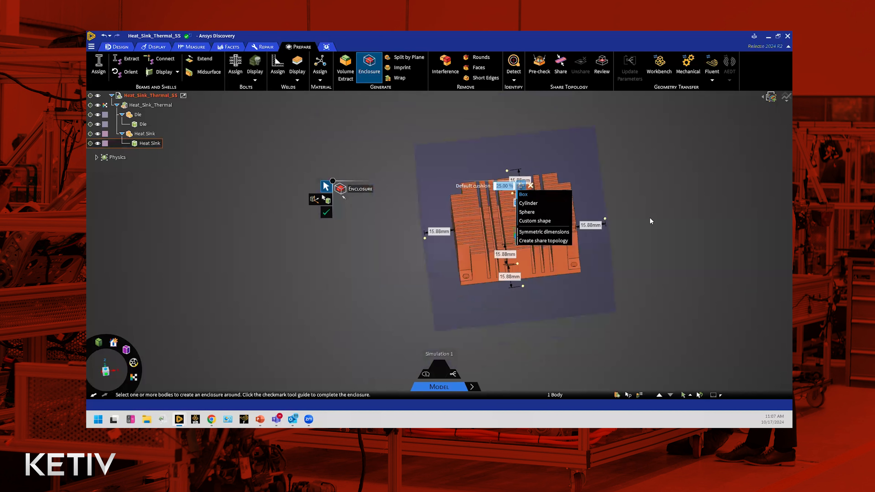
middle_click_drag(650, 218, 653, 166)
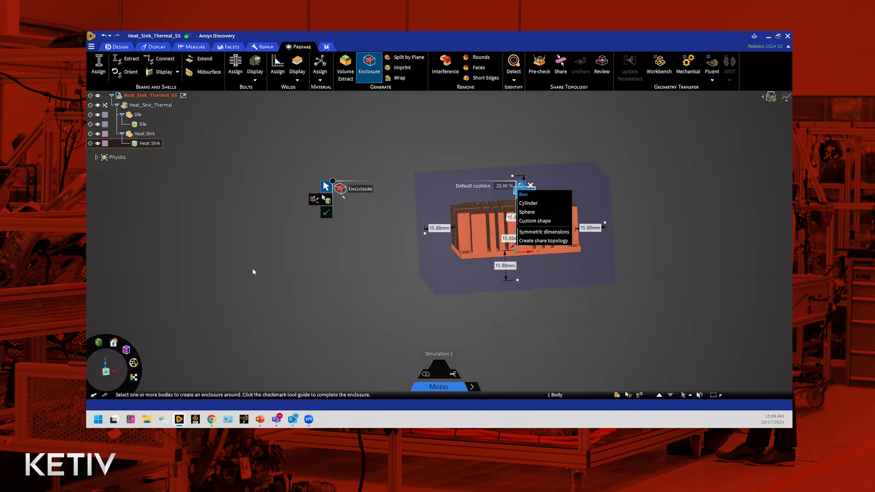
scroll(252, 268, "down", 3)
scroll(389, 295, "up", 2)
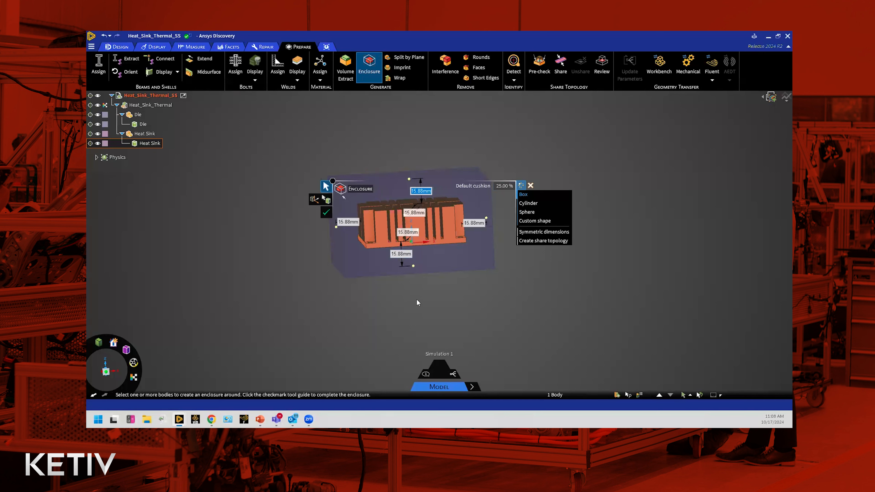
Set the enclosure's cushion to 0 below the heat sink and 80 mm above it, and create the enclosure
left_click(401, 255)
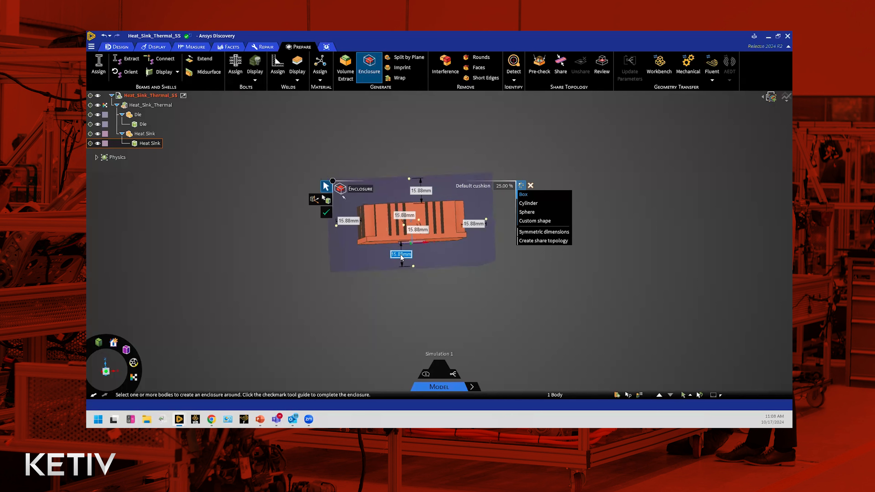
type("0")
key("Tab")
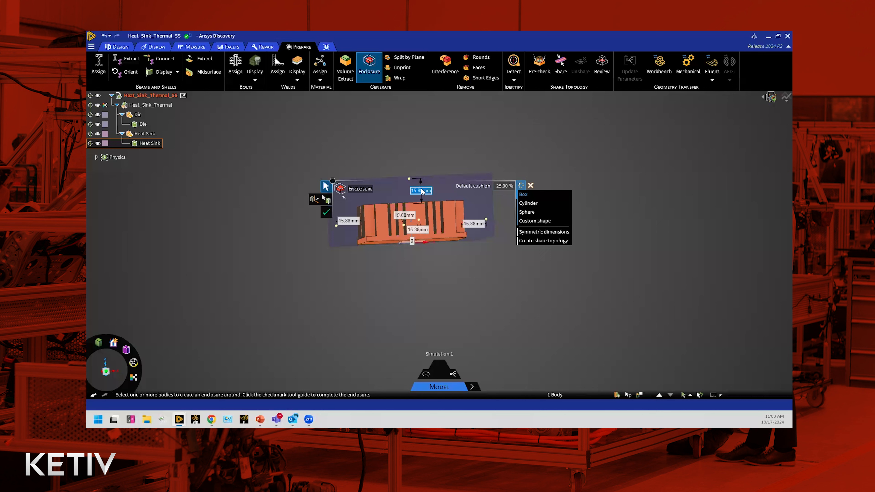
type("80")
key("Return")
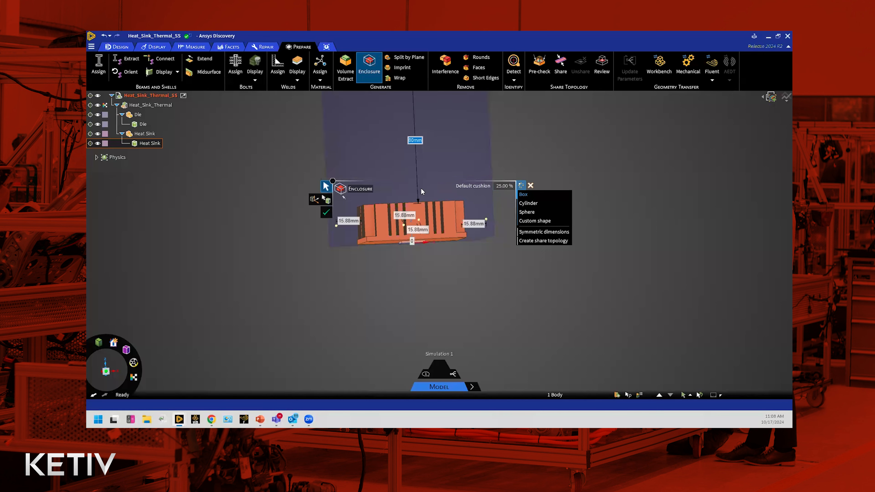
left_click(327, 213)
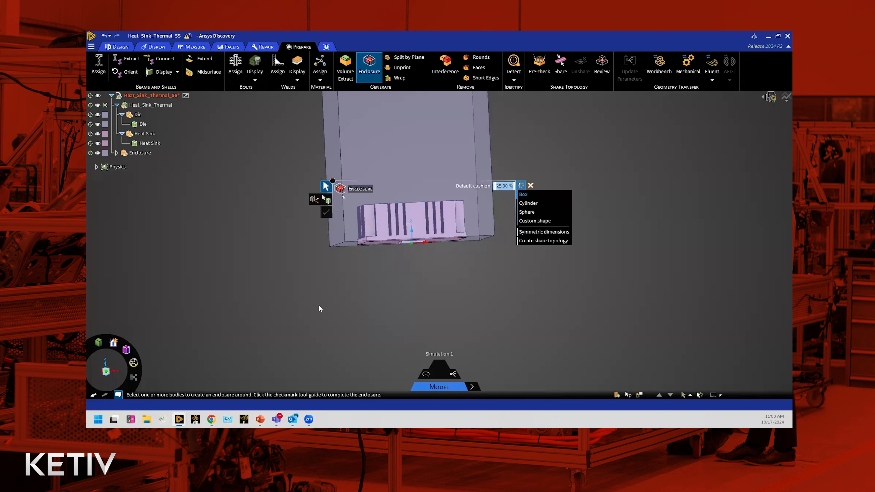
key("Escape")
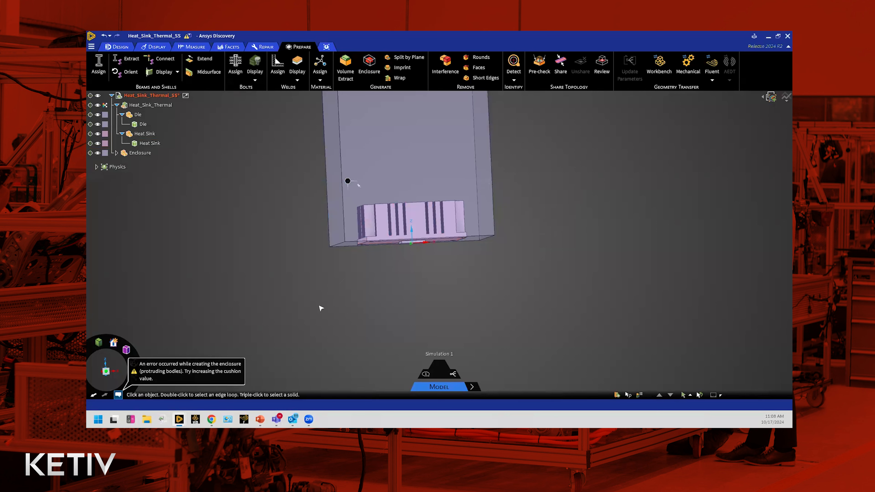
Expand the Enclosure component and examine its body around the heat sink and die
middle_click_drag(369, 303, 345, 303)
left_click(139, 153)
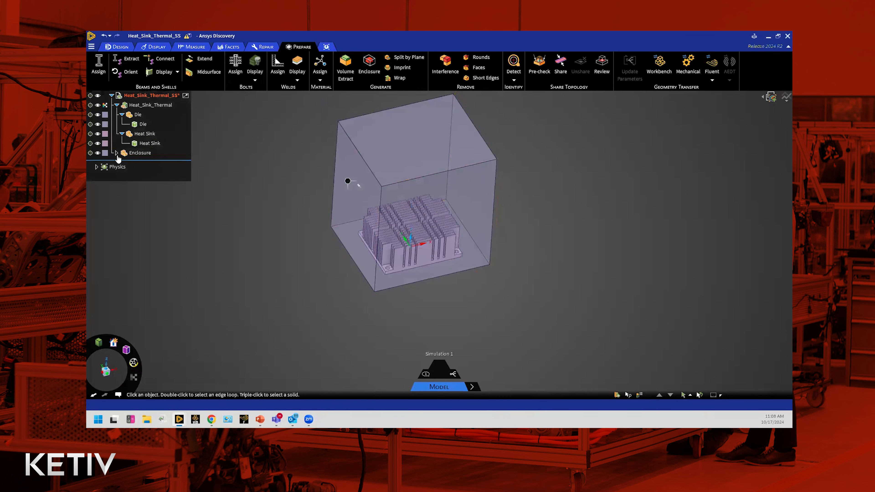
left_click(153, 167)
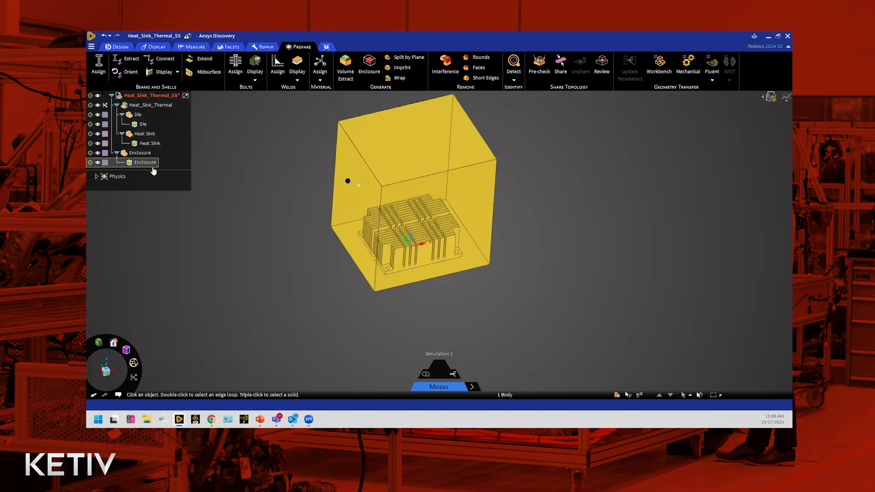
left_click(196, 199)
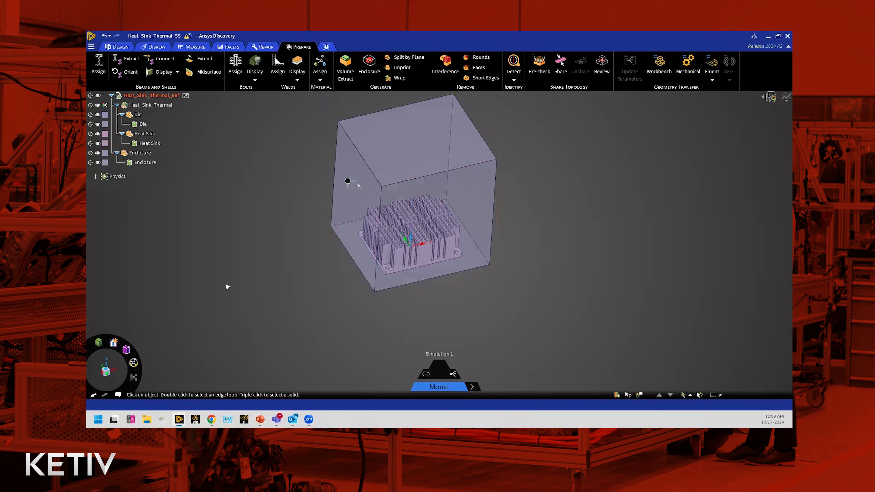
left_click(145, 163)
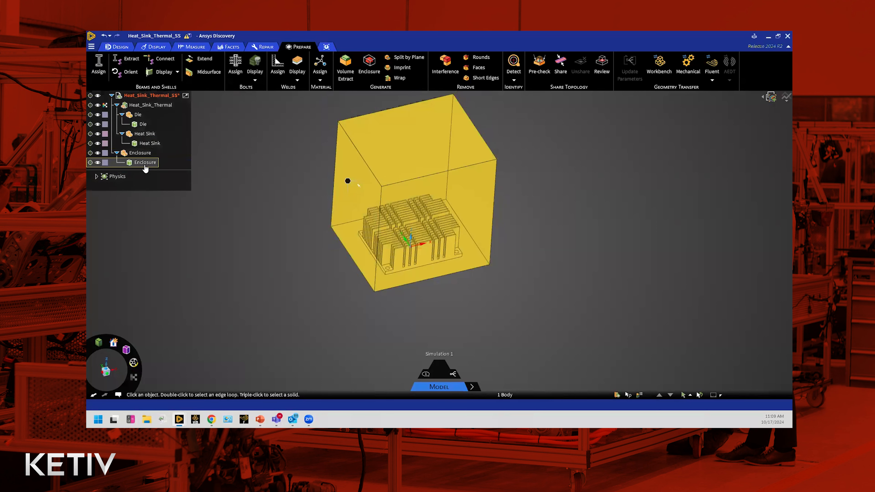
key("Escape")
scroll(339, 336, "down", 2)
scroll(311, 334, "up", 1)
middle_click_drag(293, 306, 276, 260)
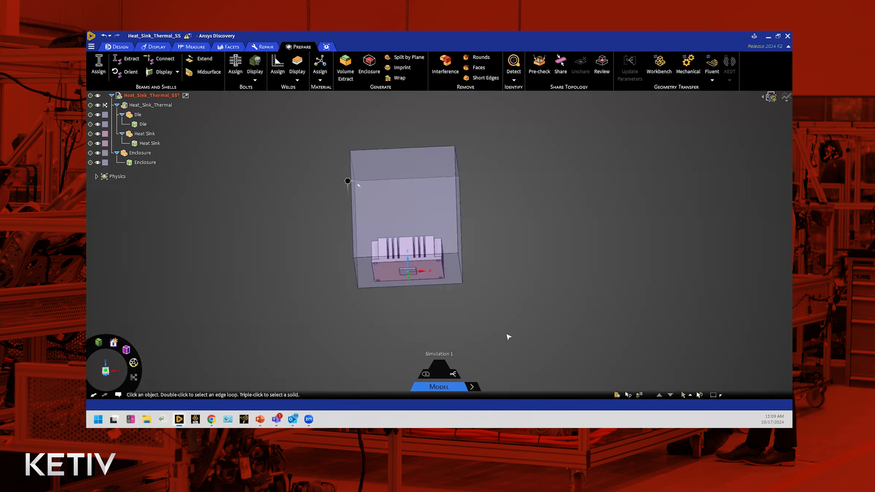
Switch the simulation to the Explore stage
left_click(471, 387)
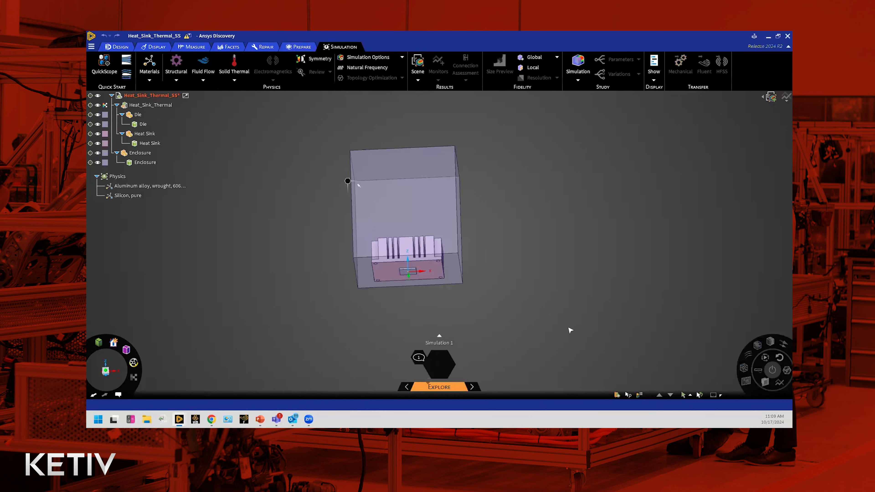
scroll(533, 262, "down", 3)
middle_click_drag(546, 294, 551, 304)
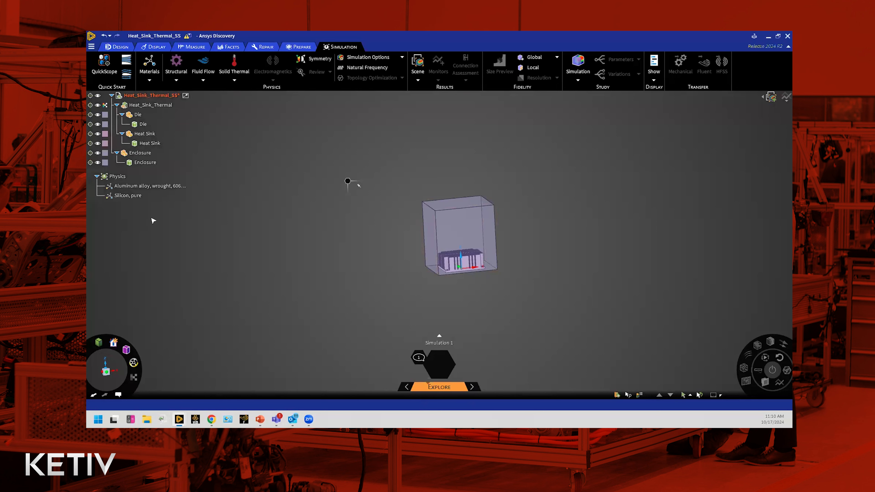
Examine which bodies the aluminum alloy and silicon material assignments apply to, and view the silicon material's settings
left_click(131, 187)
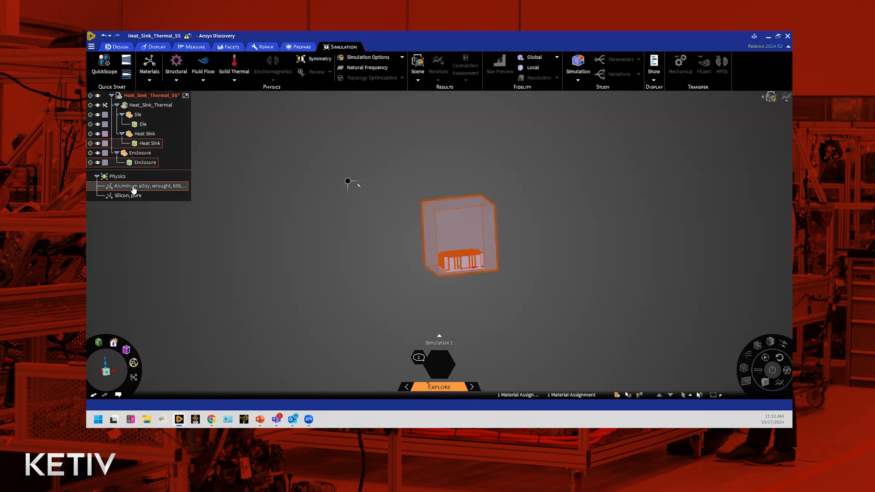
scroll(390, 248, "up", 5)
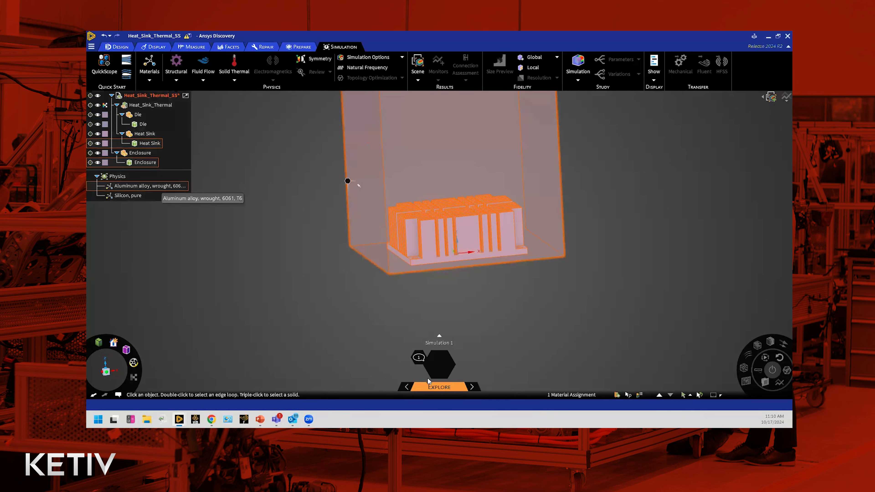
scroll(397, 334, "down", 3)
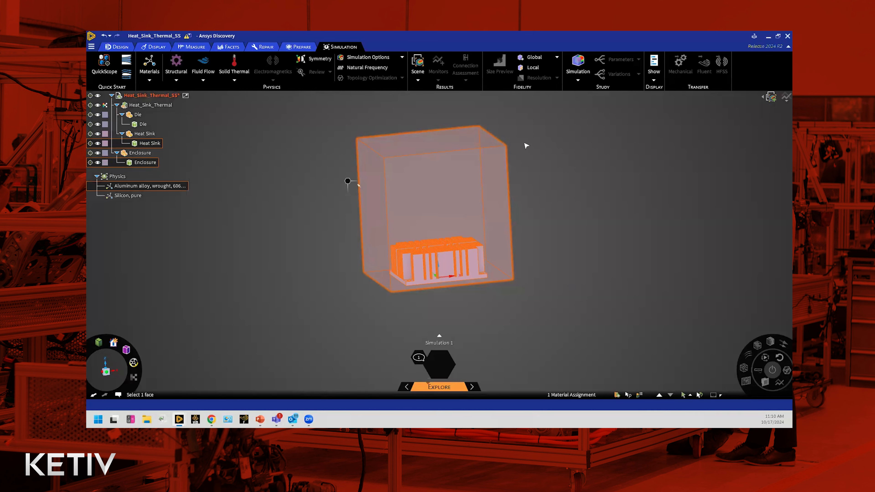
left_click(128, 195)
middle_click_drag(312, 251, 313, 250)
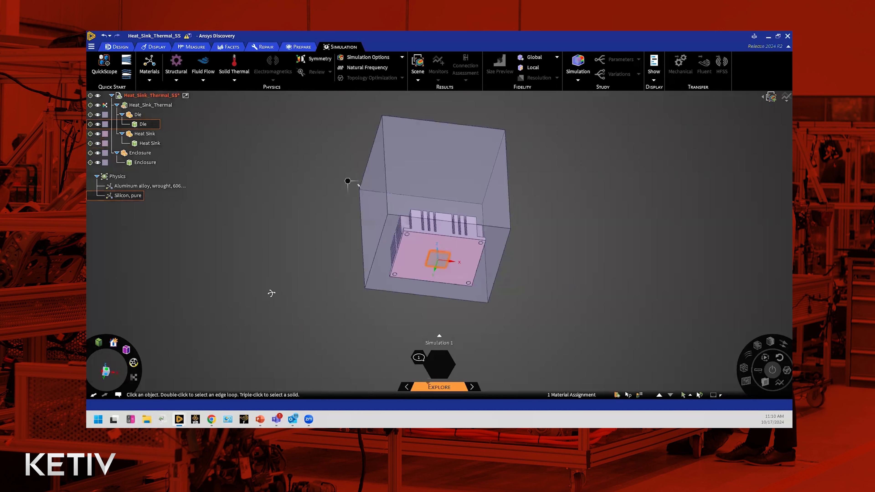
middle_click_drag(272, 294, 624, 223)
scroll(622, 222, "up", 2)
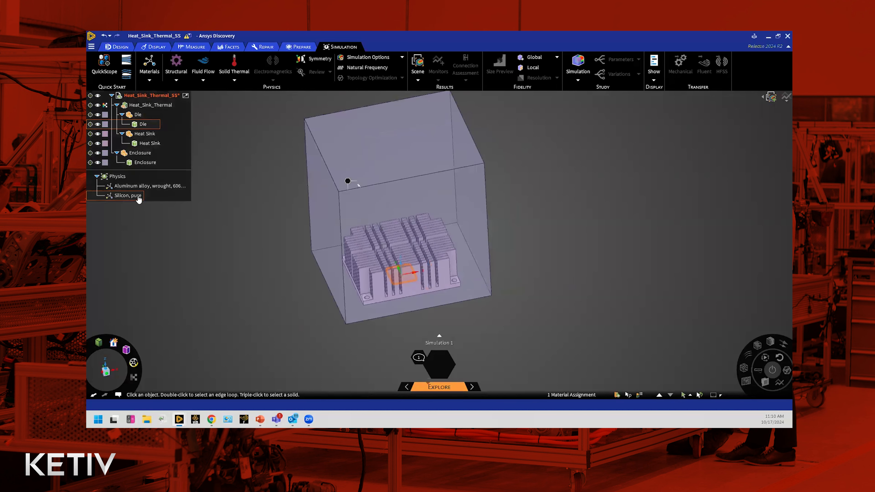
left_click(128, 195)
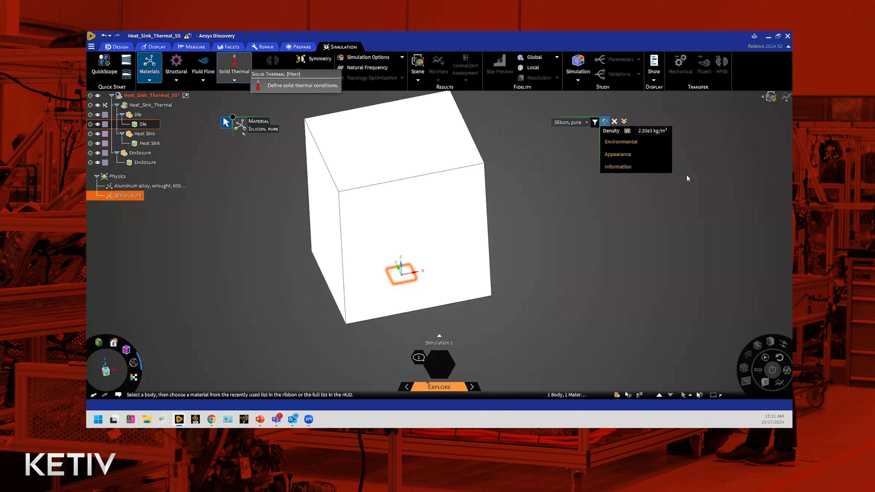
left_click(614, 121)
key("Escape")
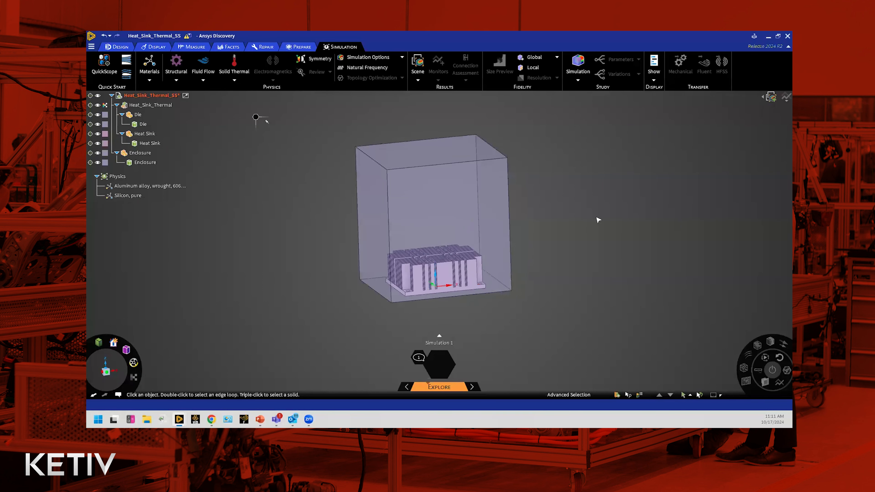
Assign the gas version of the Air material to the Enclosure body
left_click(144, 165)
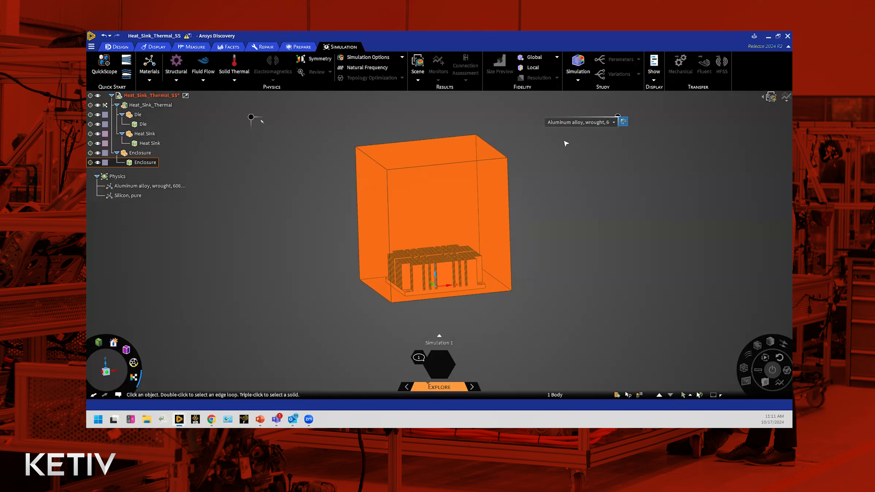
left_click(145, 164)
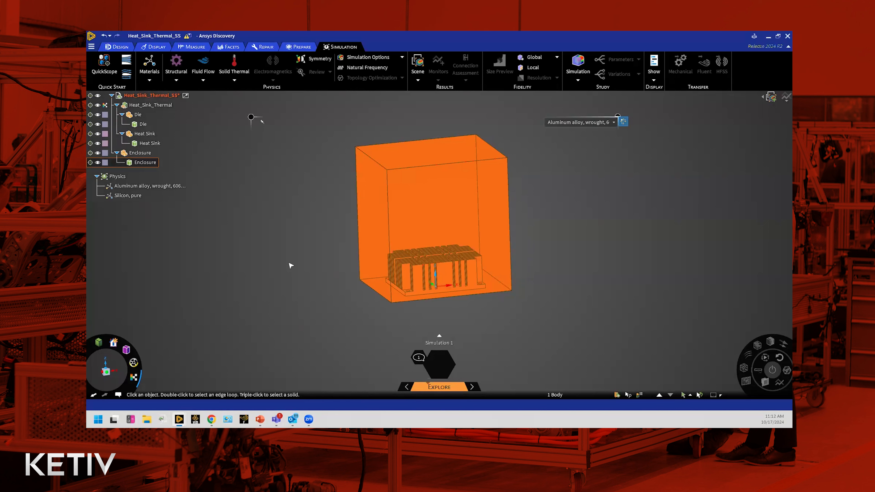
left_click(614, 122)
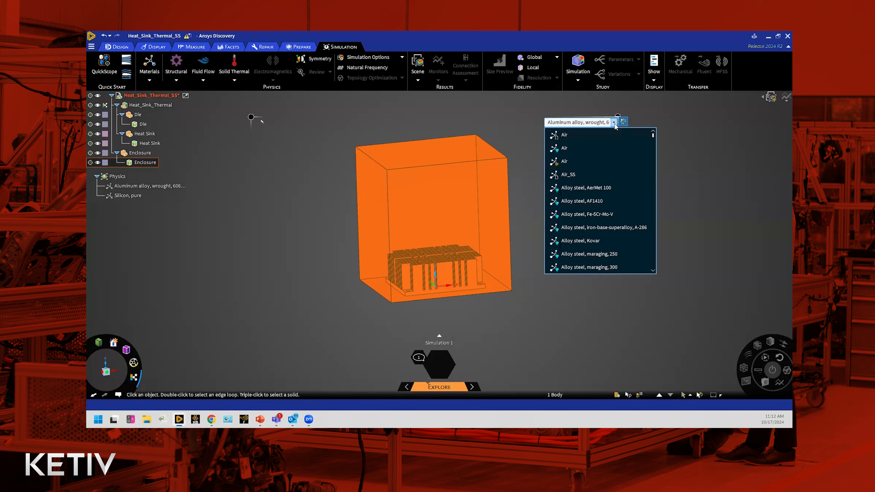
left_click(594, 165)
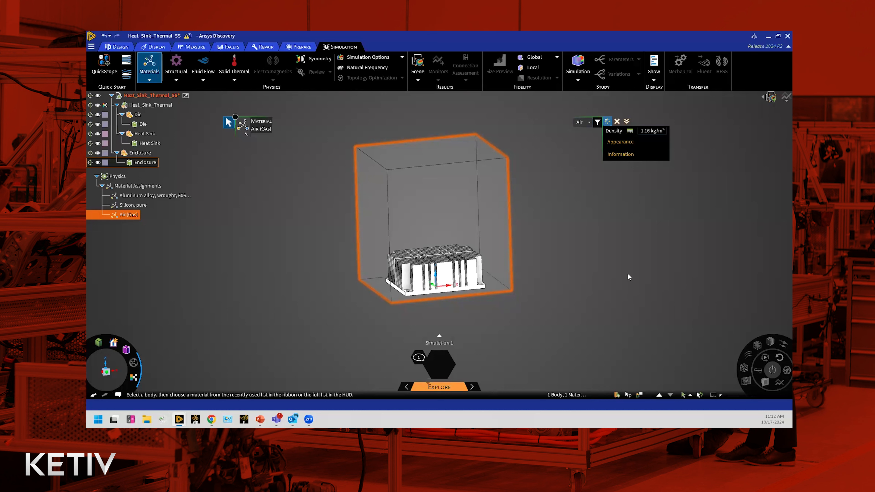
key("Escape")
left_click(127, 215)
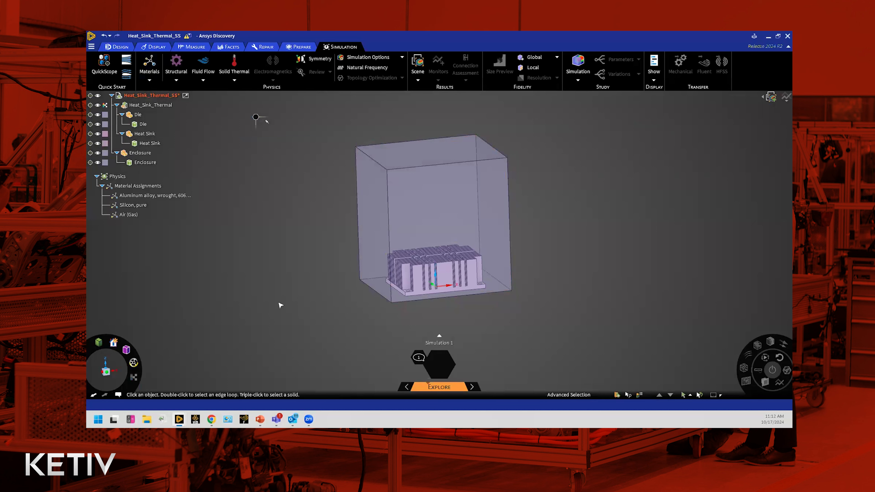
Apply a solid thermal heat load with a total heat of 20 W to the Die body
scroll(280, 305, "up", 2)
scroll(280, 317, "down", 3)
scroll(279, 318, "up", 1)
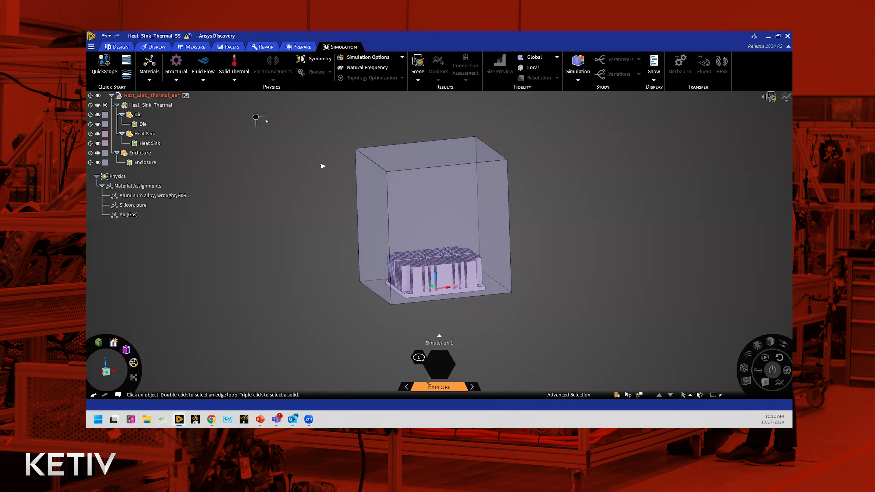
left_click(234, 66)
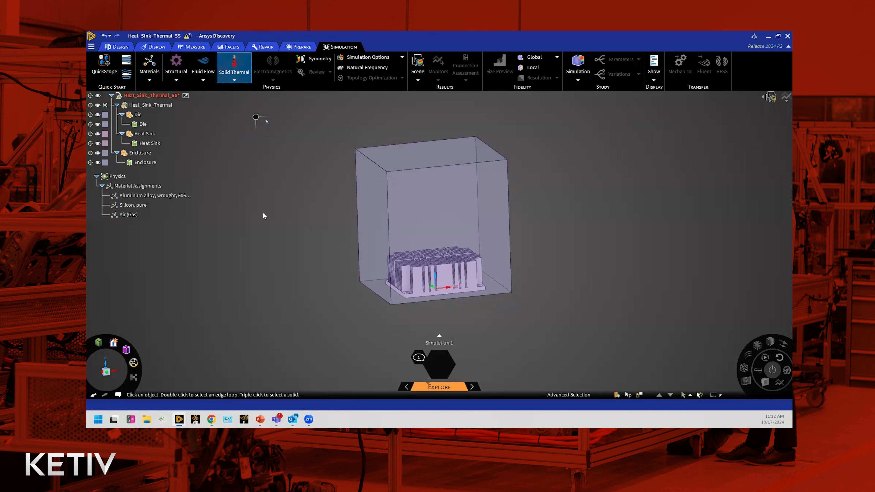
middle_click_drag(292, 248, 292, 304)
scroll(292, 303, "up", 2)
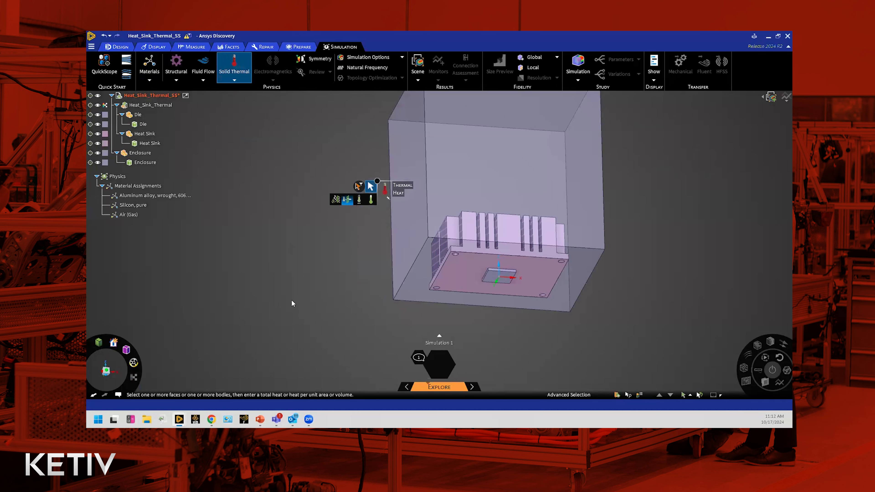
left_click(144, 124)
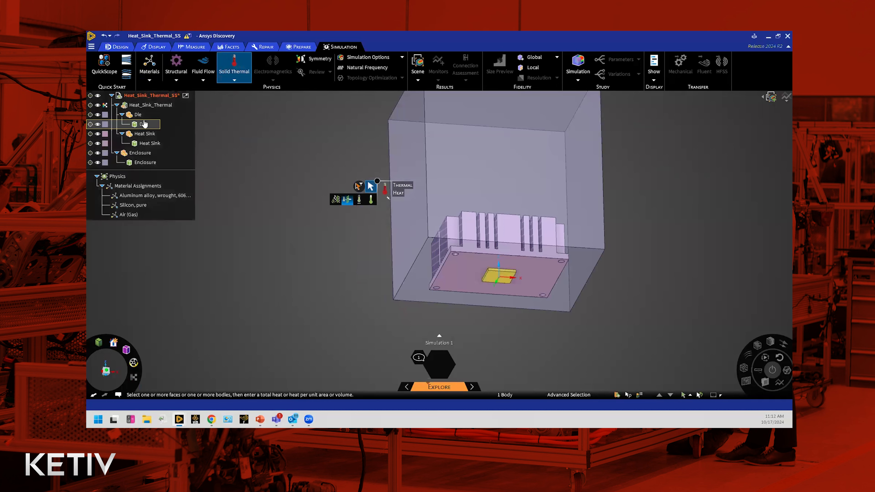
left_click(144, 124)
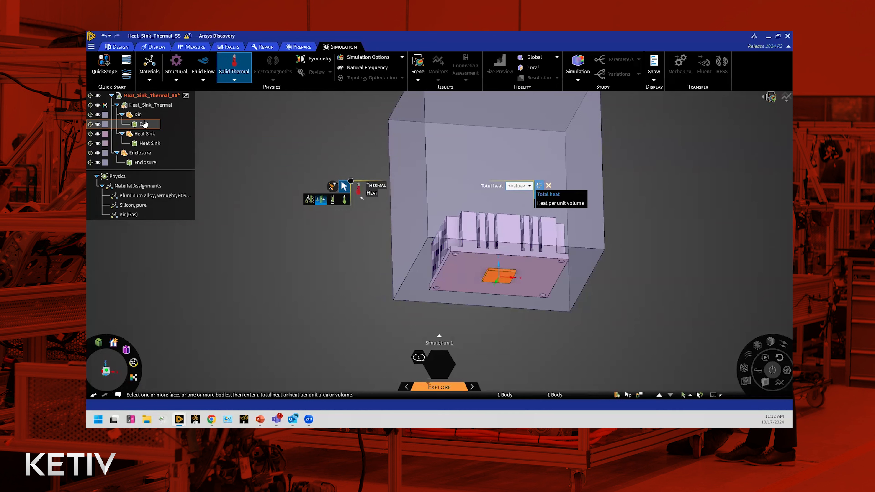
type("20W")
key("Return")
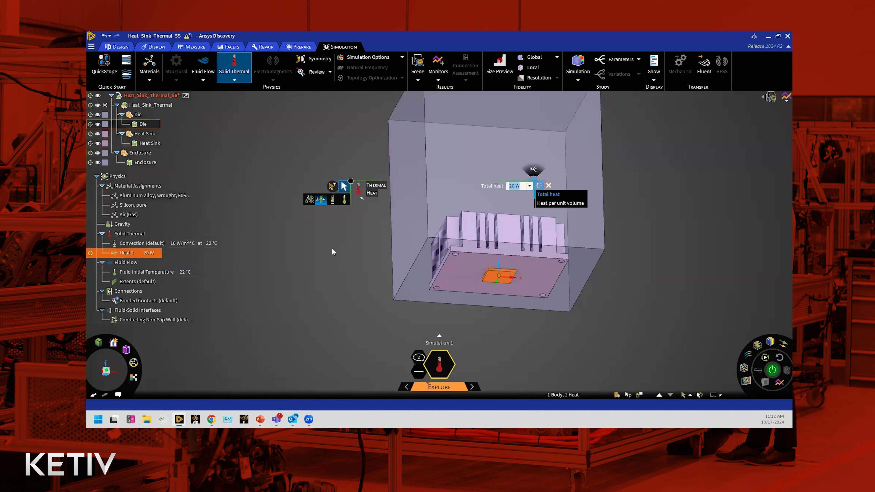
key("Escape")
Review the gravity defaults, including buoyancy and gravity direction, in the application's physics settings
middle_click_drag(329, 269, 373, 355)
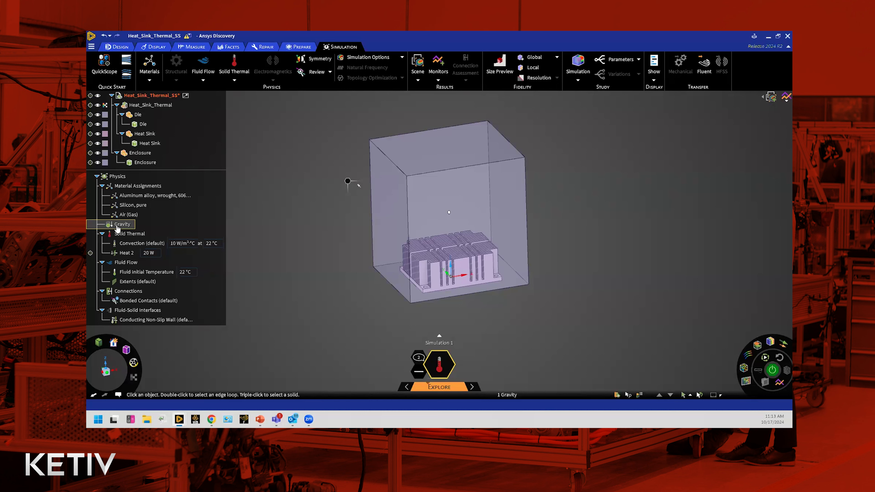
left_click(91, 47)
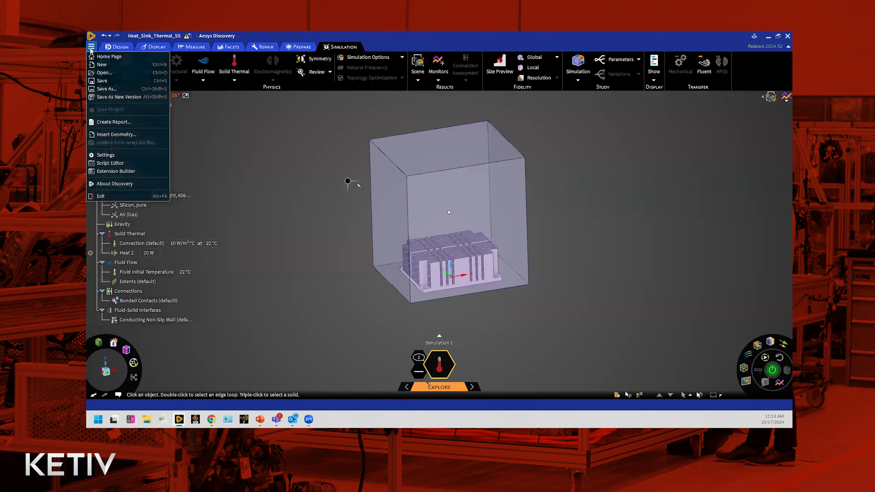
left_click(124, 156)
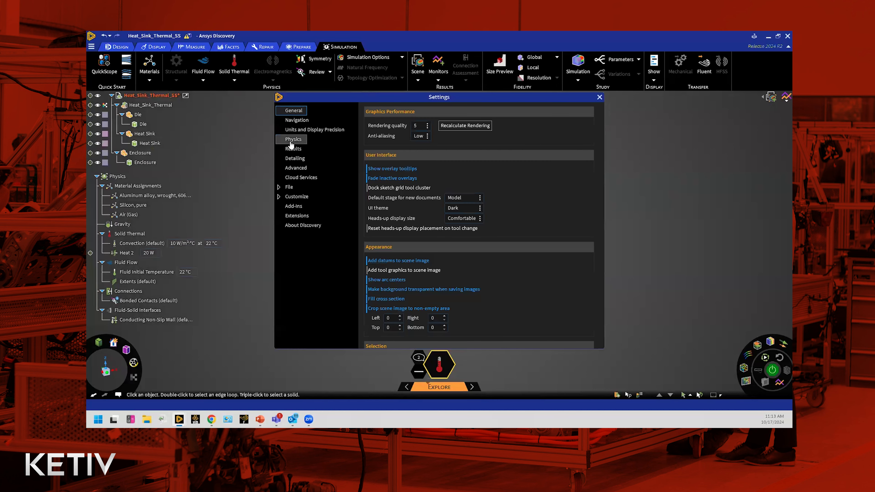
left_click(290, 141)
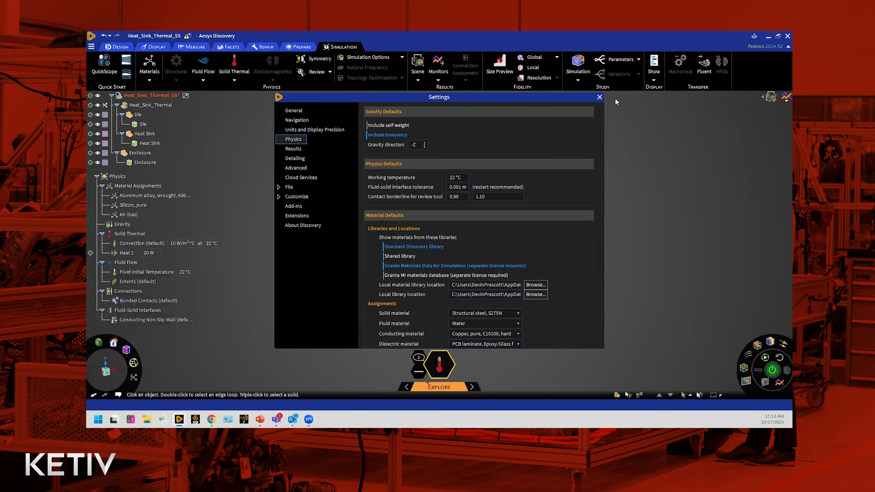
left_click(599, 97)
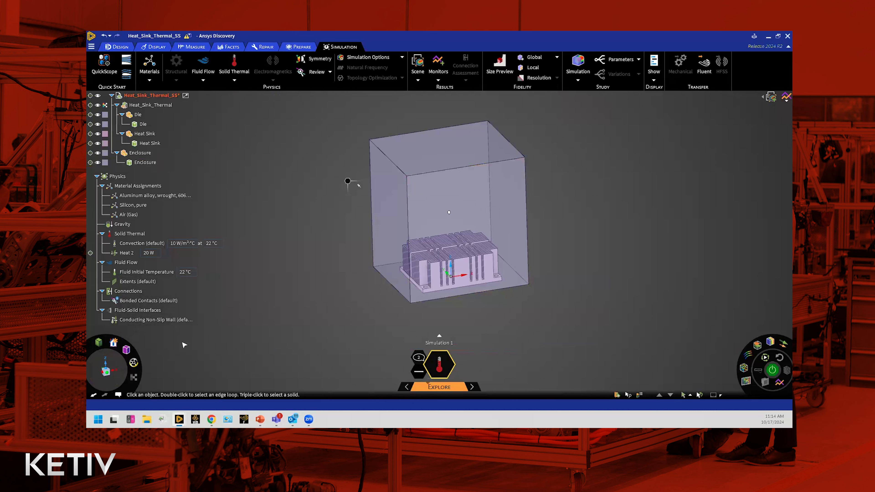
Examine where the default bonded contacts, the default conducting non-slip wall and the air material assignment apply
left_click(158, 302)
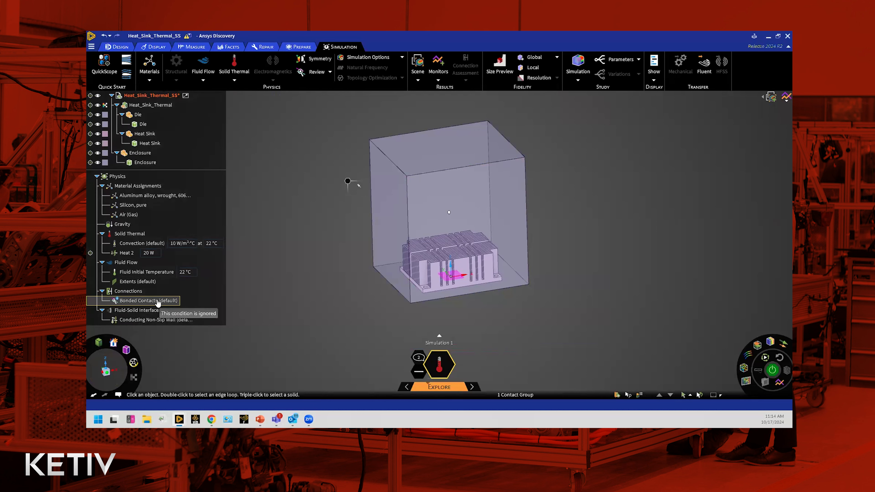
left_click(153, 321)
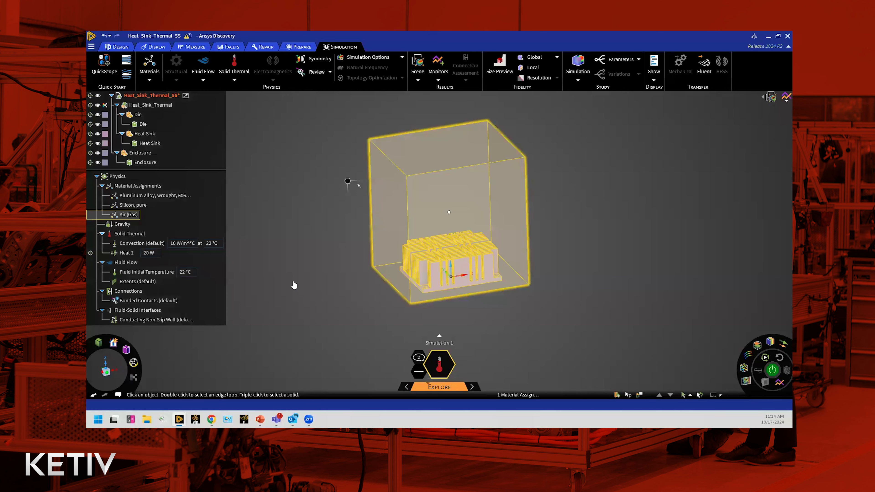
left_click(129, 215)
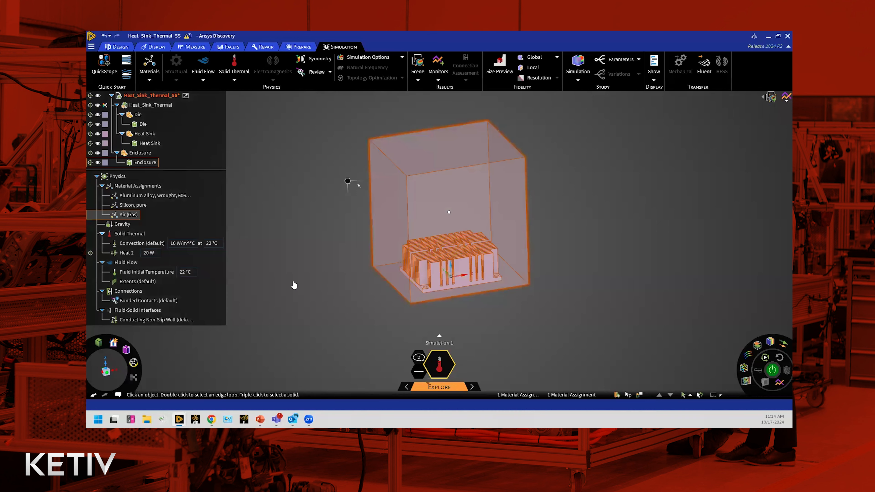
Review the air material's properties, including its temperature-dependent thermal conductivity table and the compressible flow option
double_click(124, 215)
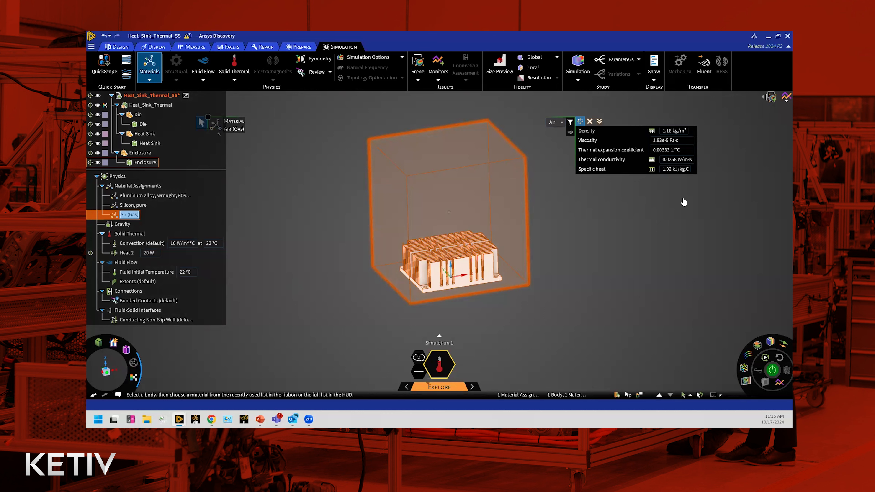
left_click(651, 159)
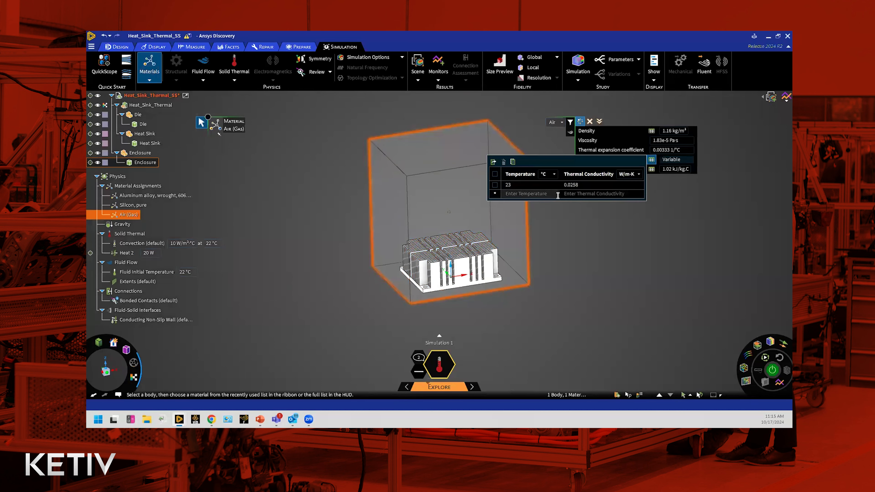
left_click(574, 235)
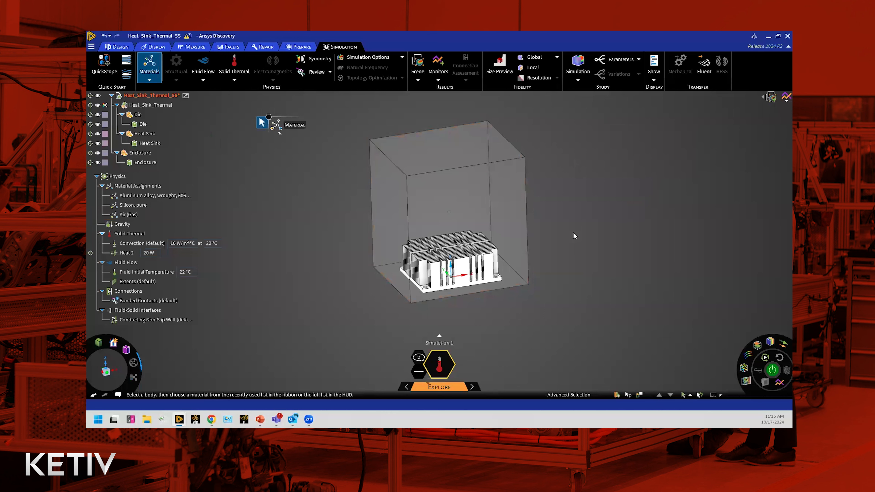
left_click(128, 215)
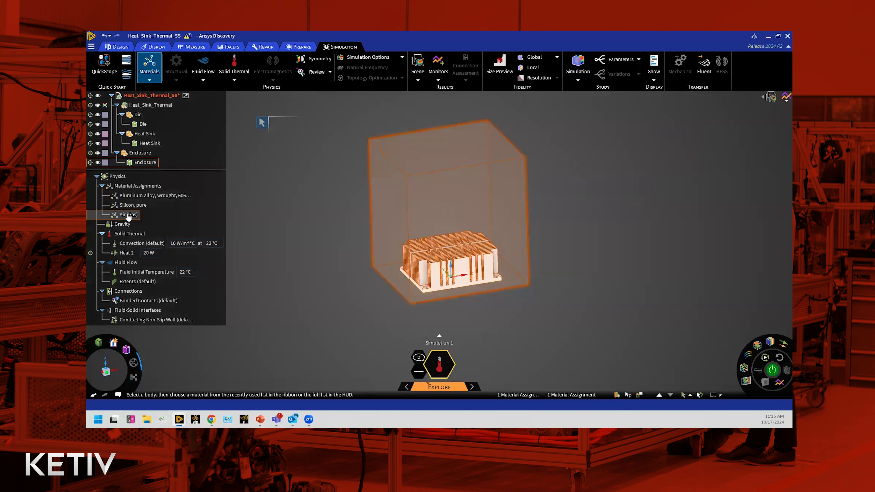
double_click(128, 217)
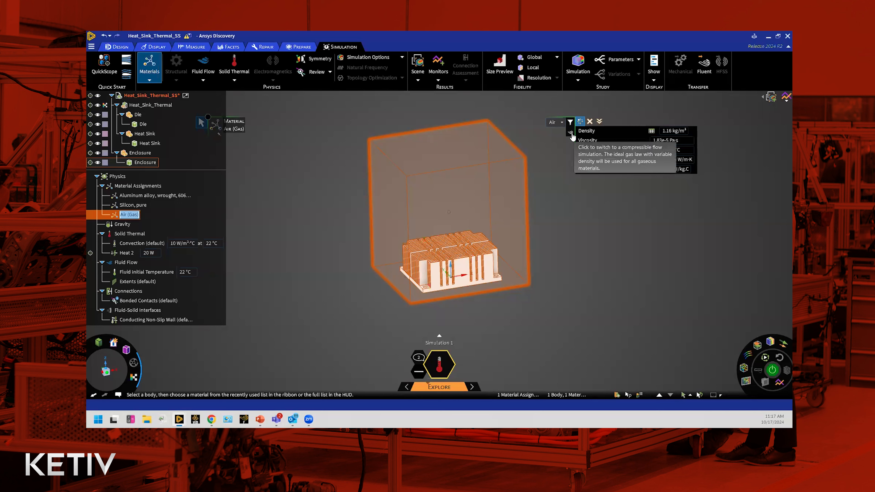
left_click(562, 185)
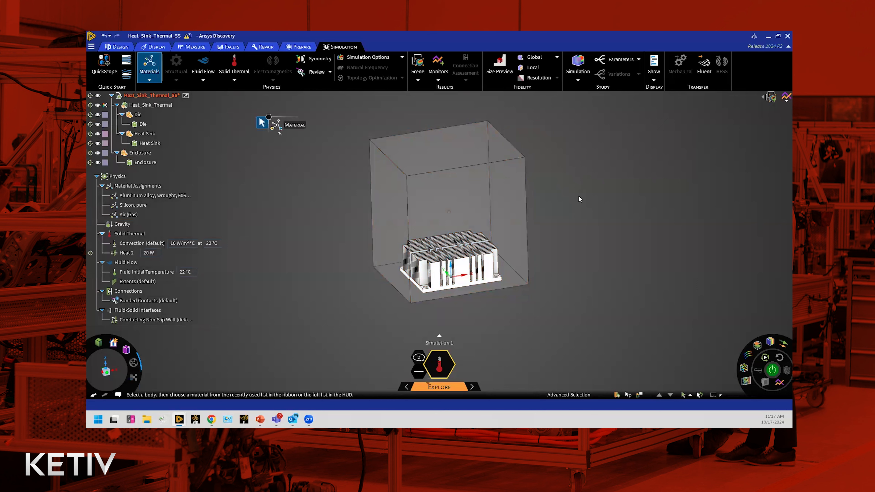
key("Escape")
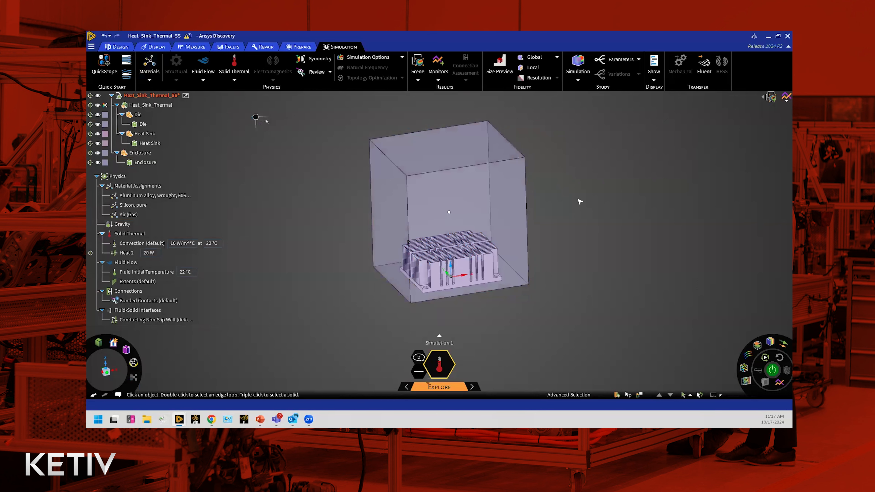
Recheck the fluid-solid interface on the heat sink's surfaces and the air assignment from a side view
middle_click_drag(591, 190, 558, 263)
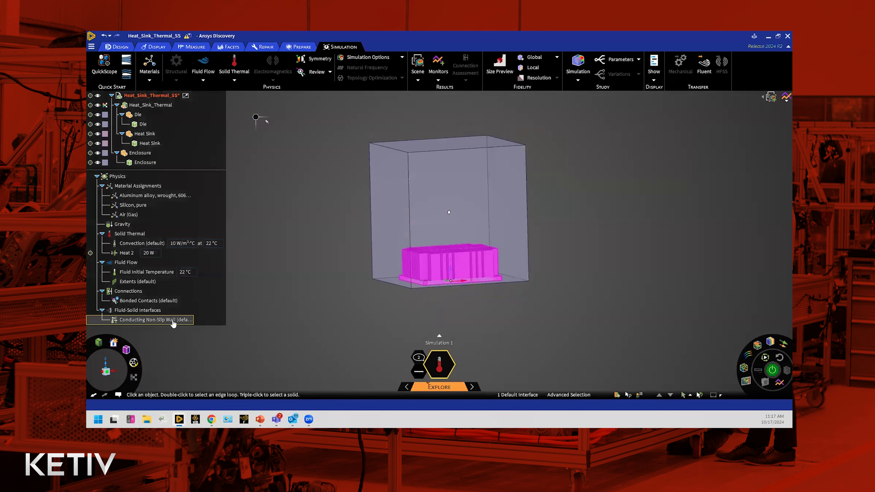
left_click(136, 214)
left_click(239, 350)
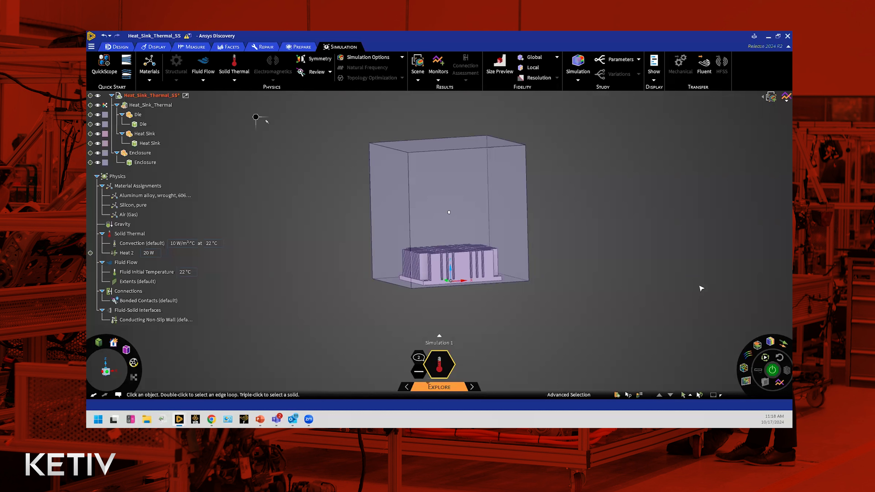
Create a pressure flow inlet of 0 Pa at 22 °C on one side face of the enclosure
left_click(202, 65)
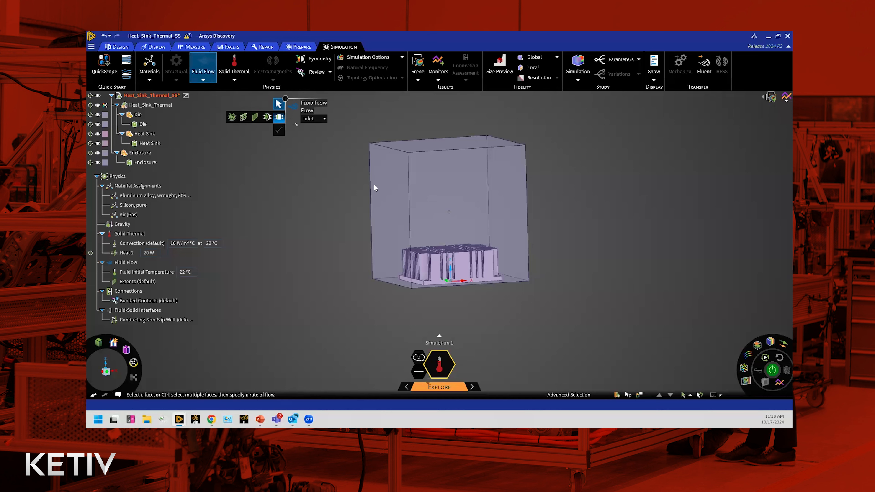
left_click(381, 190)
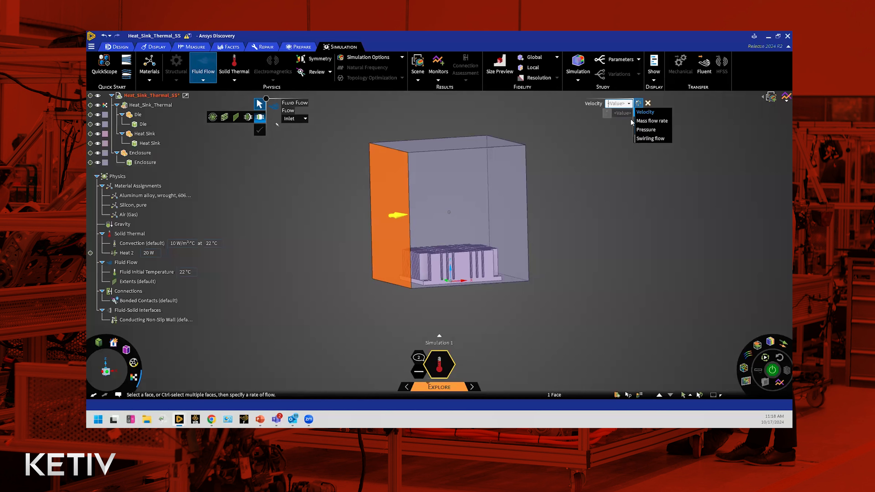
left_click(644, 130)
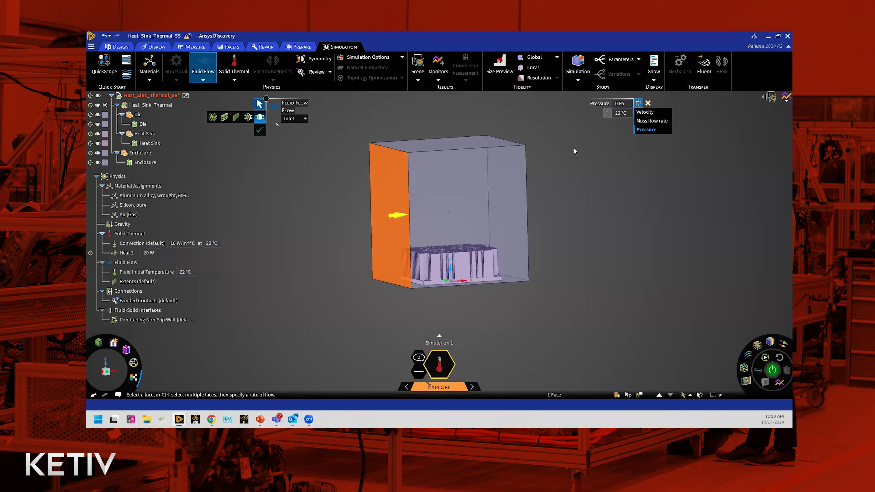
left_click(260, 130)
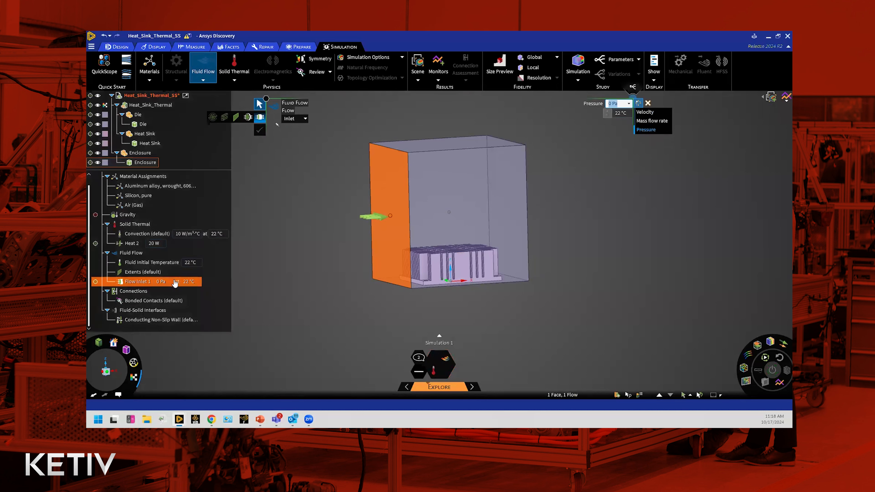
left_click(280, 299)
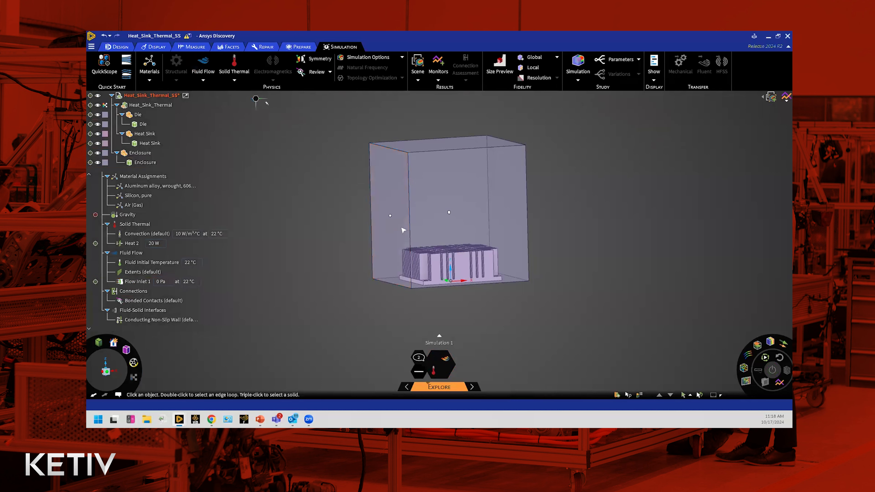
Create a pressure flow outlet of 0 Pa on the enclosure's five remaining faces
left_click(477, 191)
middle_click_drag(442, 129, 461, 166)
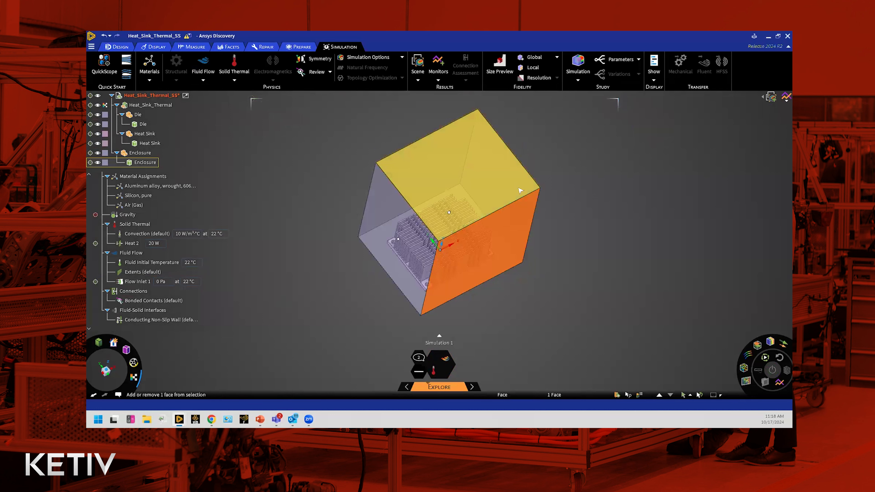
left_click(458, 166, "ctrl")
middle_click_drag(645, 219, 512, 186)
left_click(512, 185, "ctrl")
middle_click_drag(644, 221, 517, 236)
left_click(517, 236, "ctrl")
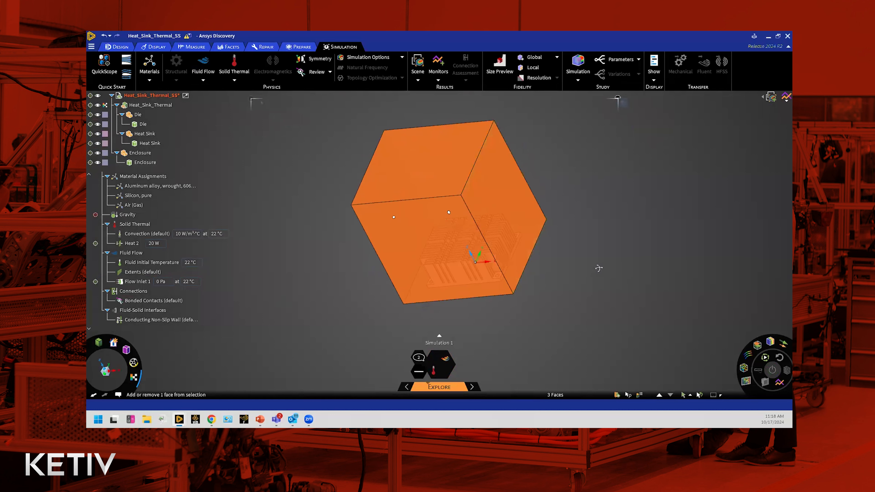
middle_click_drag(599, 268, 539, 221)
left_click(506, 184, "ctrl")
middle_click_drag(617, 209, 563, 190)
left_click(538, 185, "ctrl")
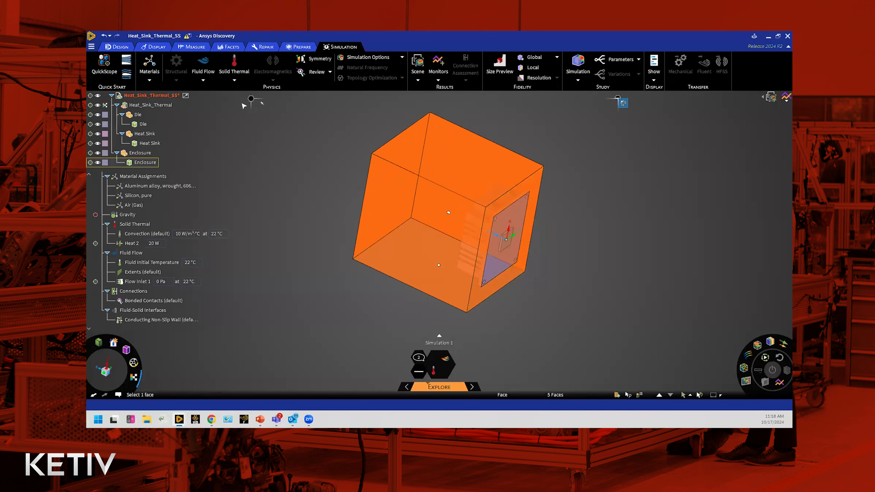
right_click(250, 100)
mouse_move(253, 82)
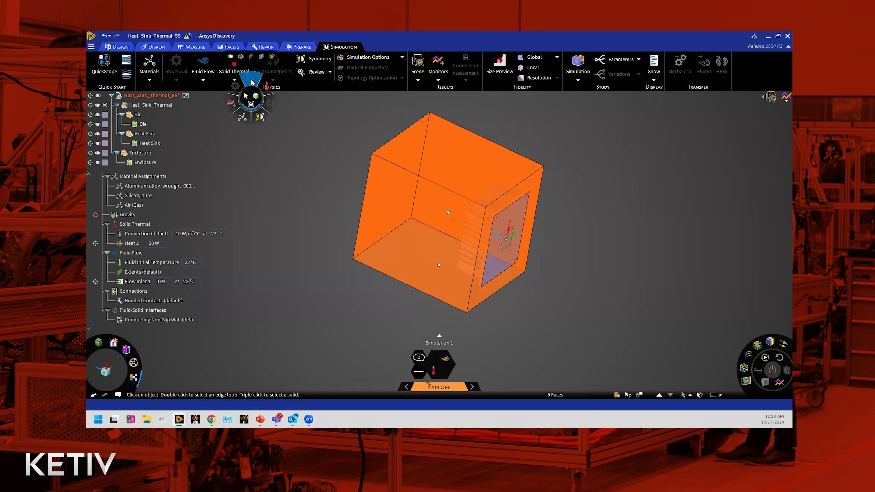
left_click(231, 58)
left_click(304, 119)
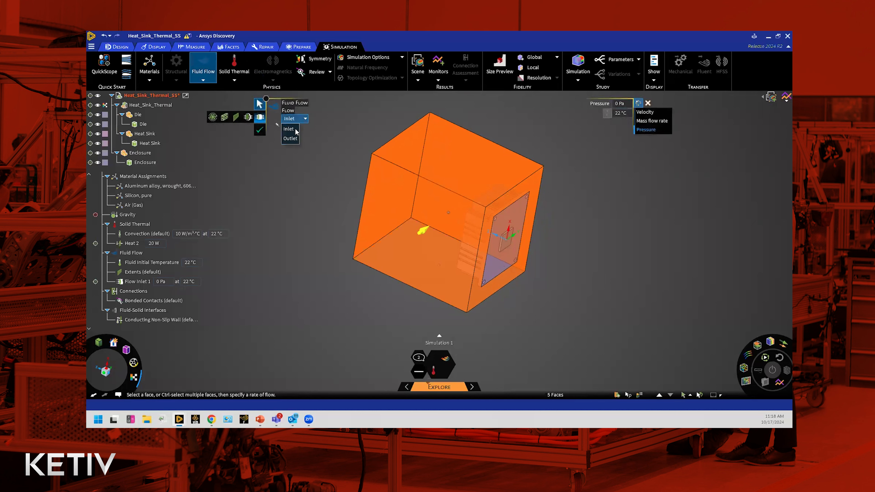
left_click(291, 139)
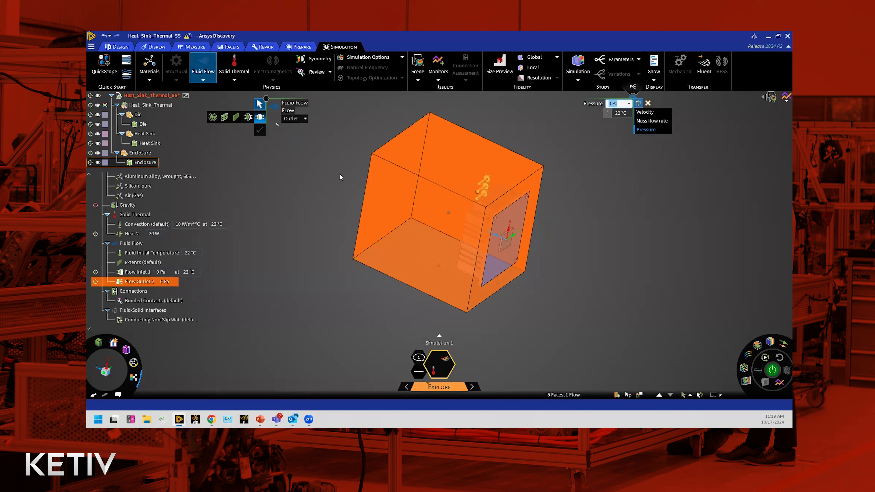
key("Escape")
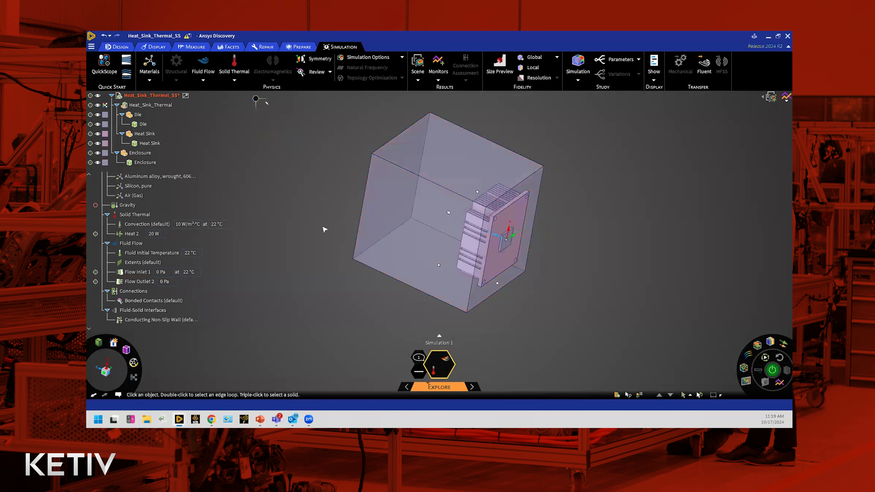
Review the heat load and its location on the die from a side view of the enclosure
middle_click_drag(404, 255, 152, 169)
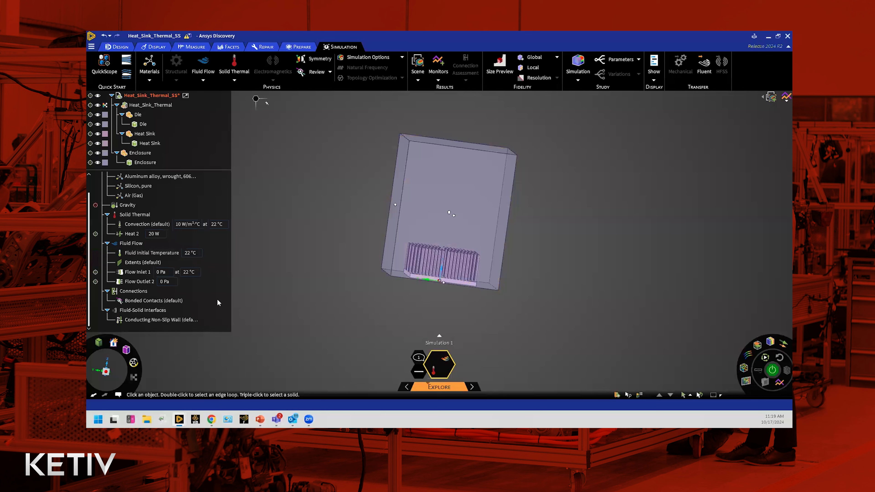
left_click(196, 224)
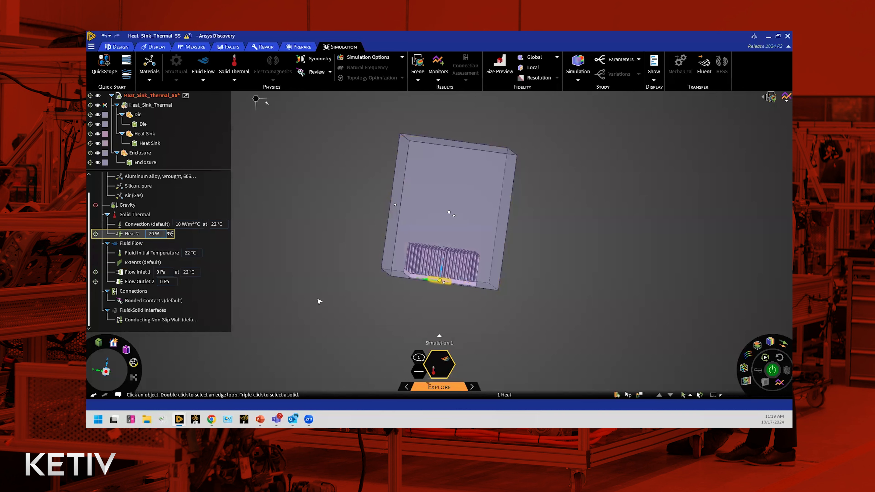
scroll(358, 301, "up", 3)
scroll(389, 337, "down", 3)
middle_click_drag(603, 284, 598, 284)
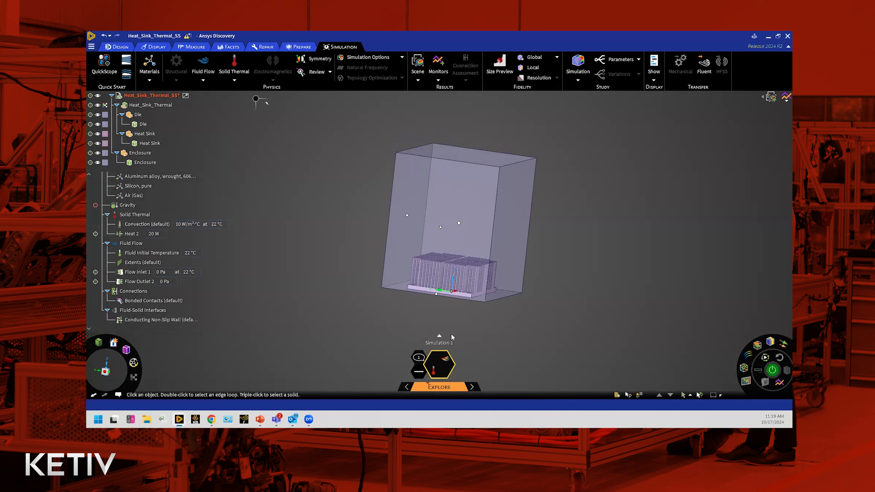
Examine the thin fins and the narrow gaps between them at the heat sink's base
scroll(416, 314, "up", 5)
scroll(415, 315, "up", 3)
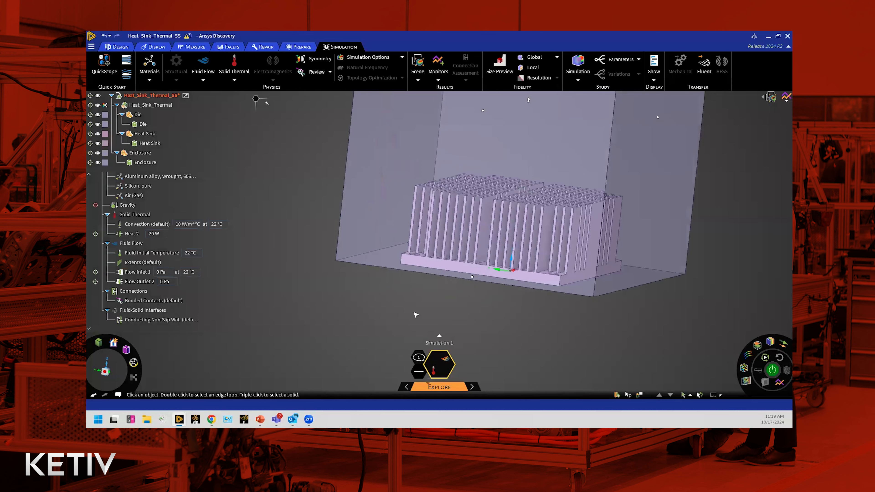
left_click(434, 247)
scroll(439, 255, "up", 4)
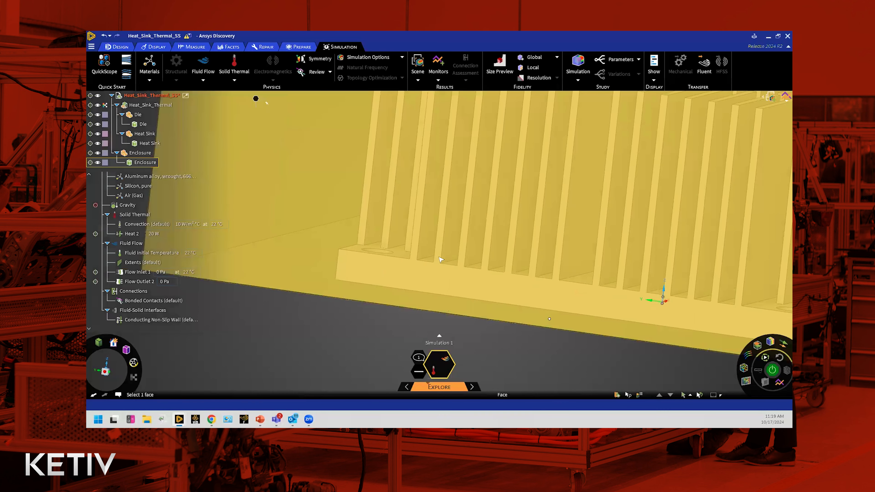
key("Escape")
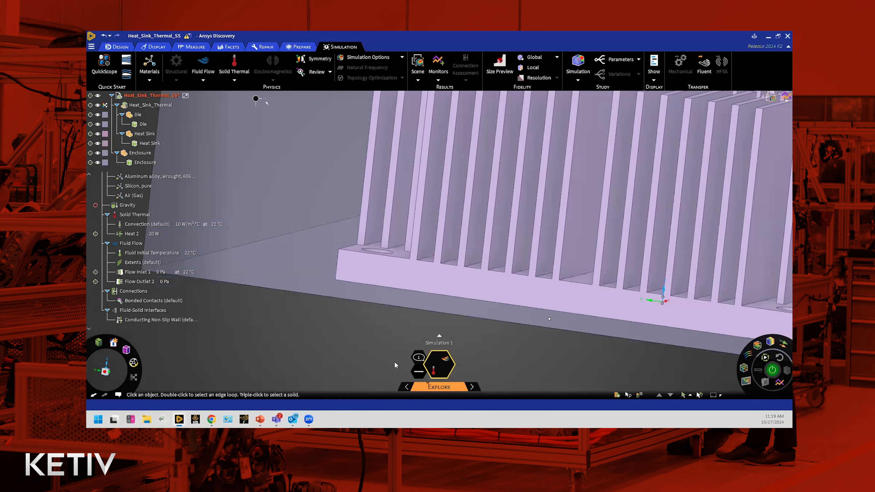
mouse_move(428, 389)
scroll(530, 344, "down", 3)
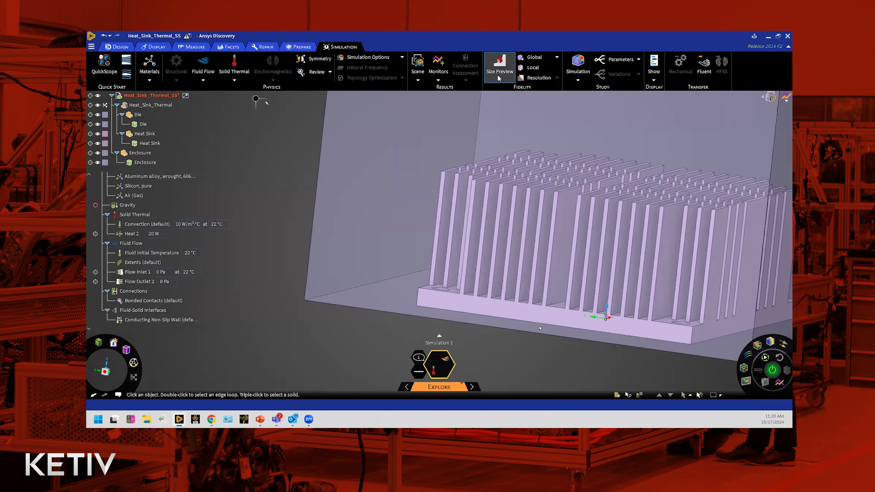
Turn on the fidelity size preview and compare the element size with the heat sink's fins and gaps from a straight-on view
left_click(498, 76)
left_click(105, 372)
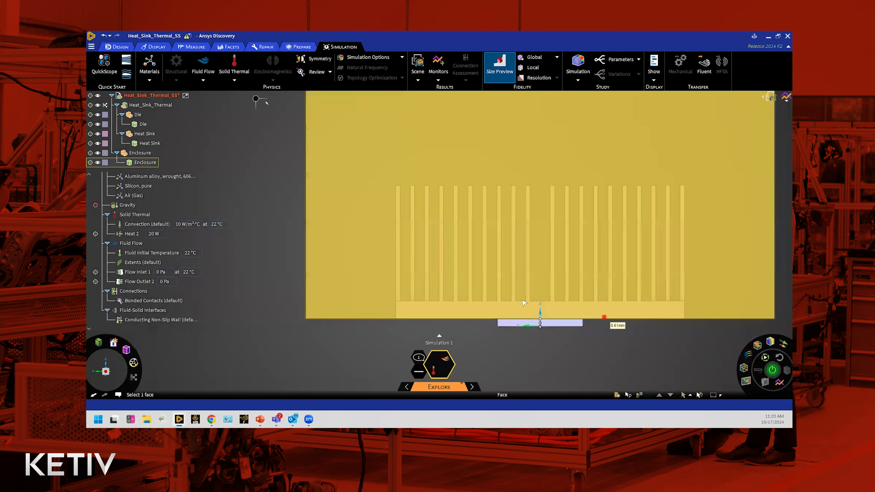
scroll(532, 321, "up", 3)
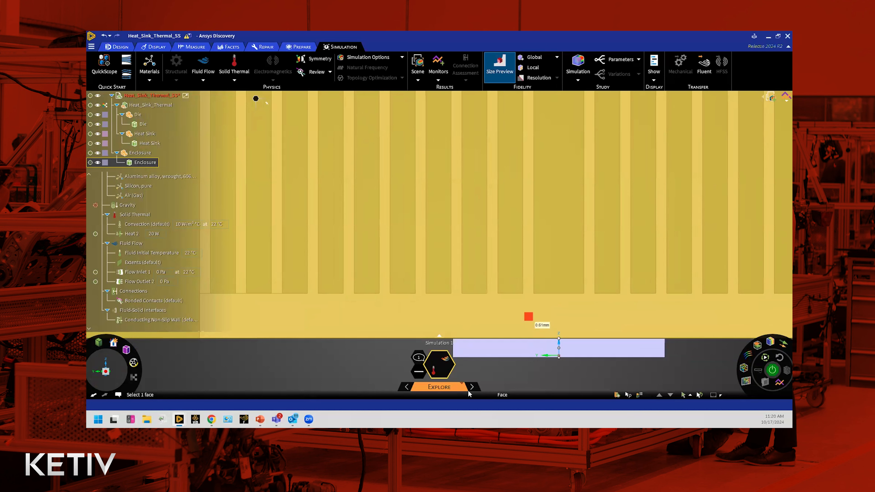
left_click(530, 314)
left_click(539, 296)
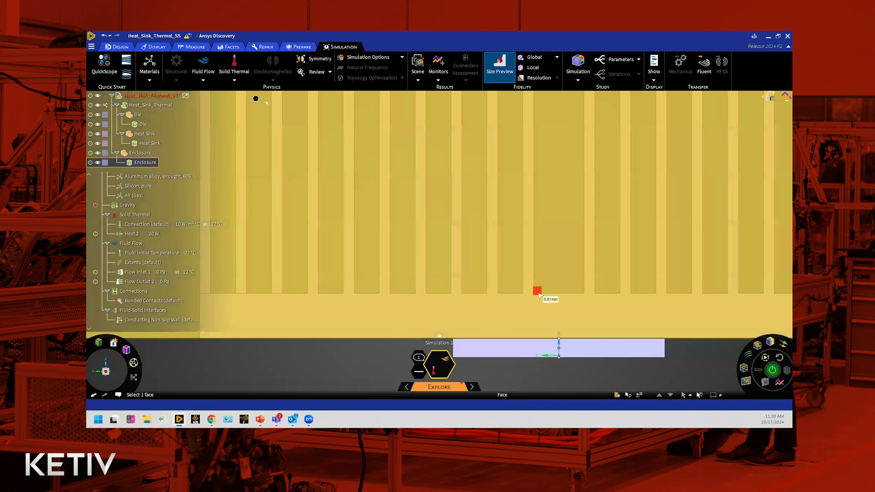
scroll(538, 294, "down", 2)
scroll(554, 360, "down", 3)
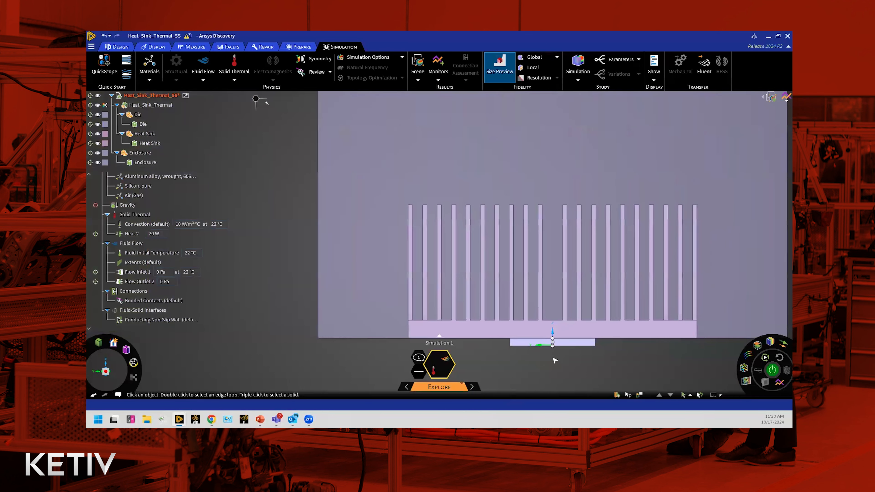
scroll(554, 360, "down", 2)
scroll(555, 360, "down", 2)
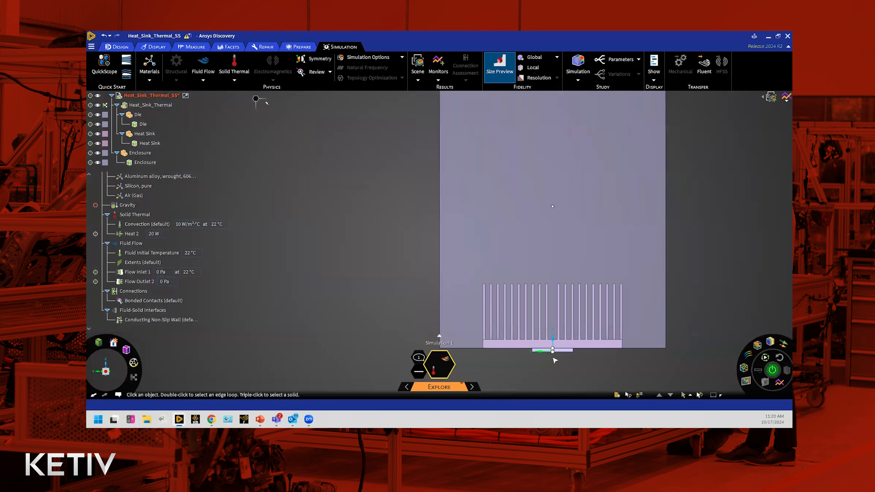
scroll(555, 360, "up", 1)
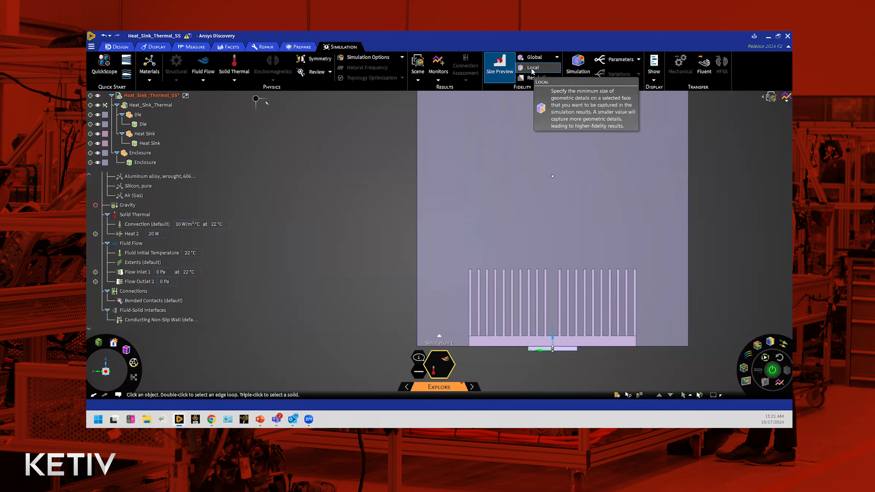
left_click(531, 68)
left_click(540, 68)
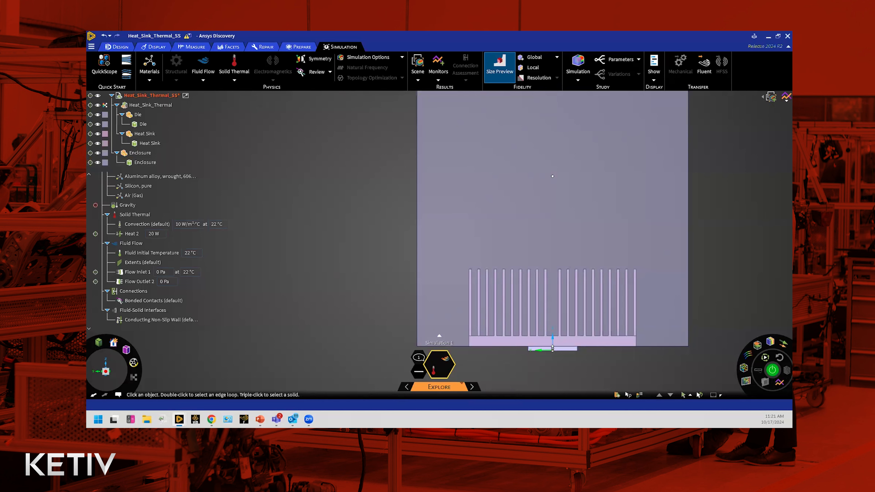
Switch to the Heat_Sink_Thermal_SS_solved model and examine its Temperature contours on the enclosure from a straight-on side view
mouse_move(179, 419)
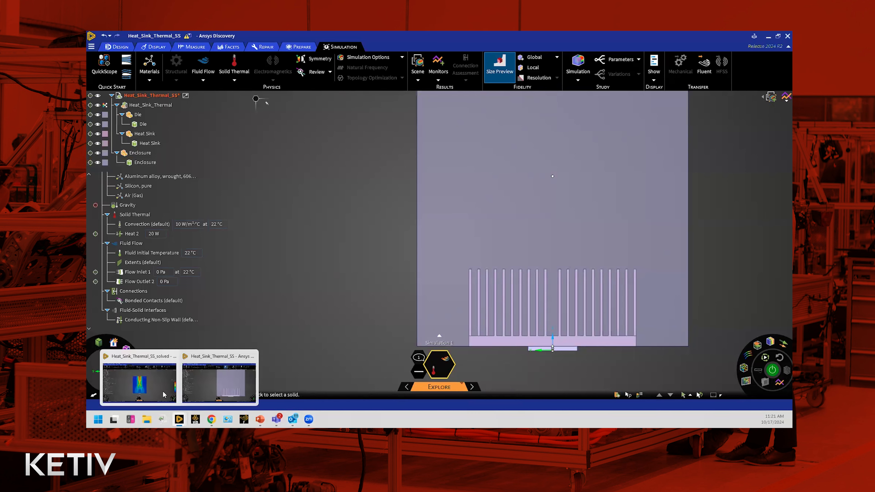
left_click(163, 390)
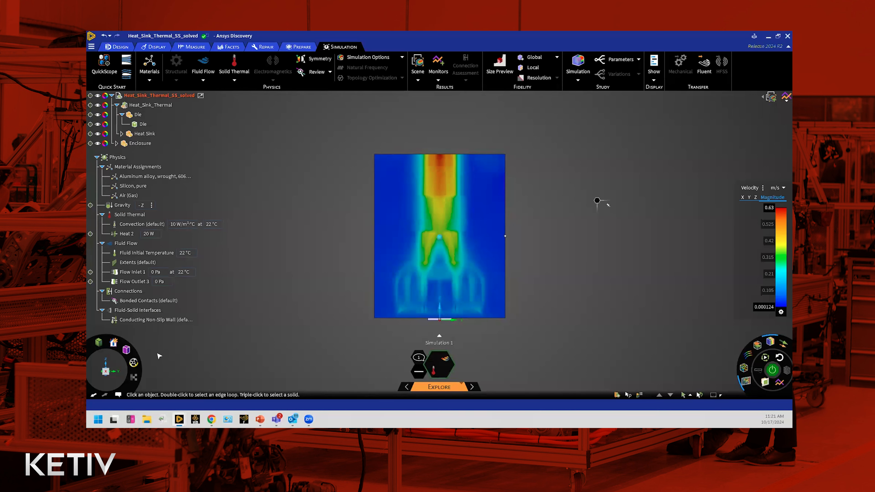
middle_click_drag(601, 259, 597, 281)
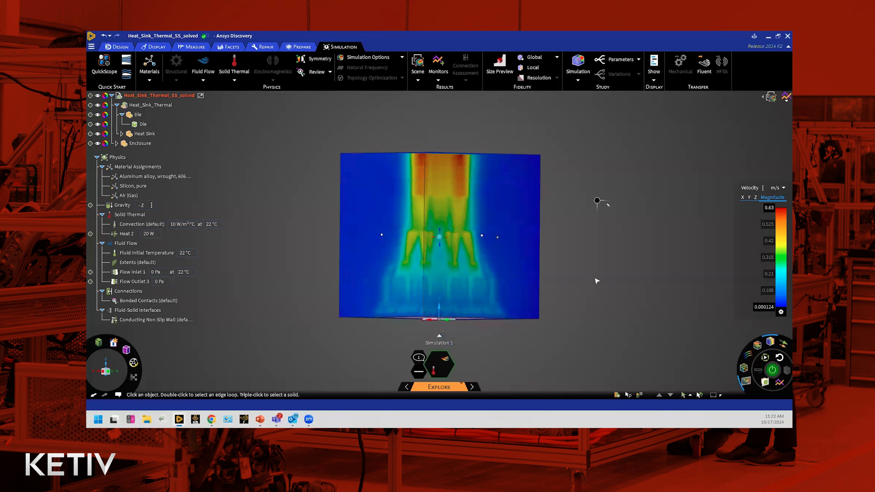
scroll(658, 196, "up", 2)
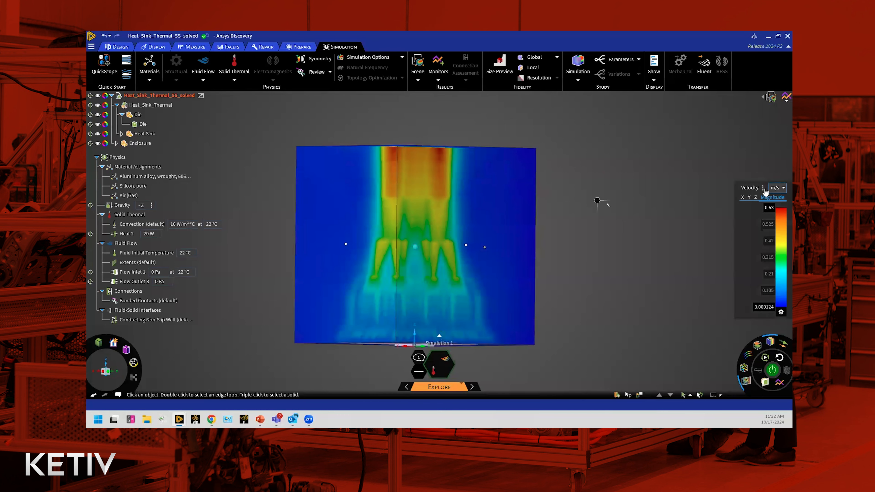
left_click(757, 188)
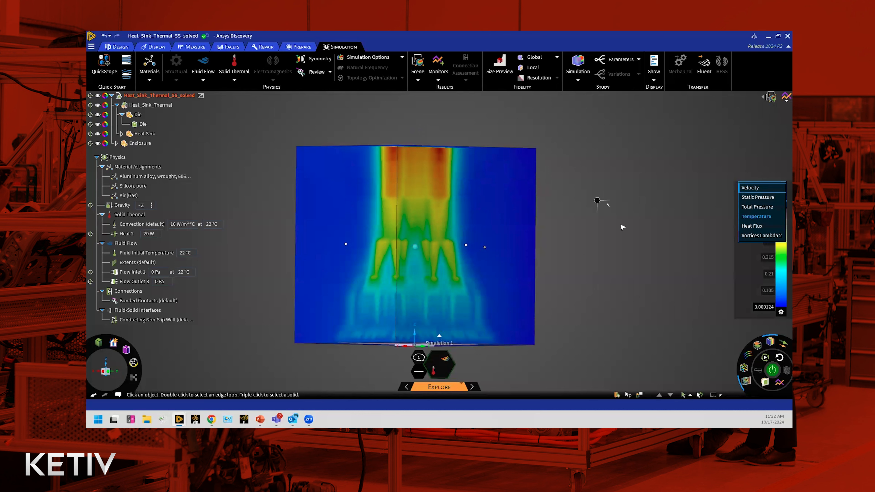
left_click(760, 216)
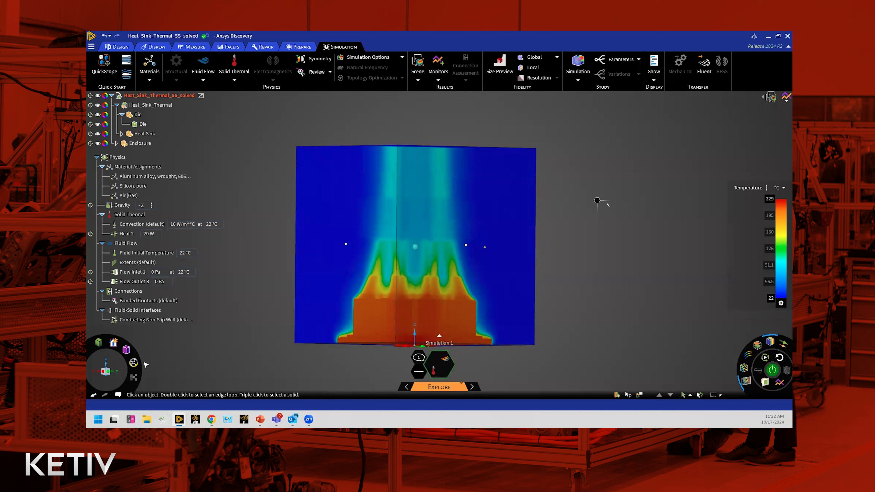
left_click(107, 373)
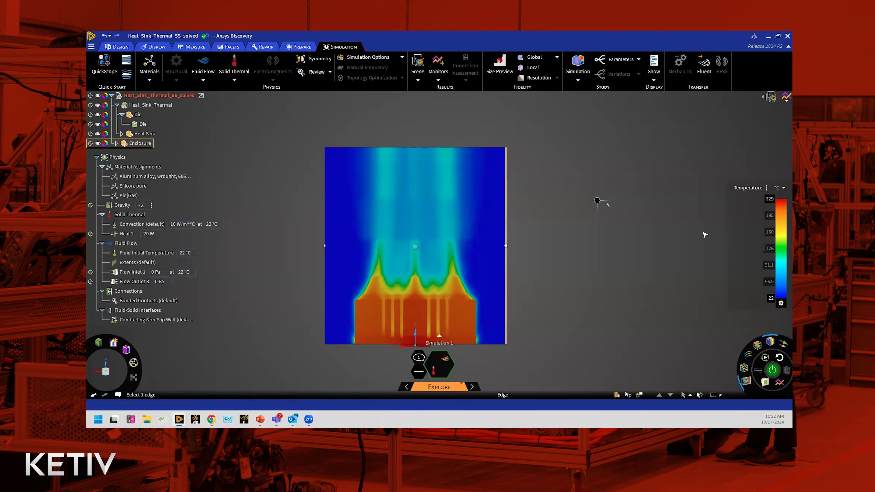
Switch the results to Velocity, turn off the face contours and view the velocity on the section plane through the heat sink
left_click(769, 189)
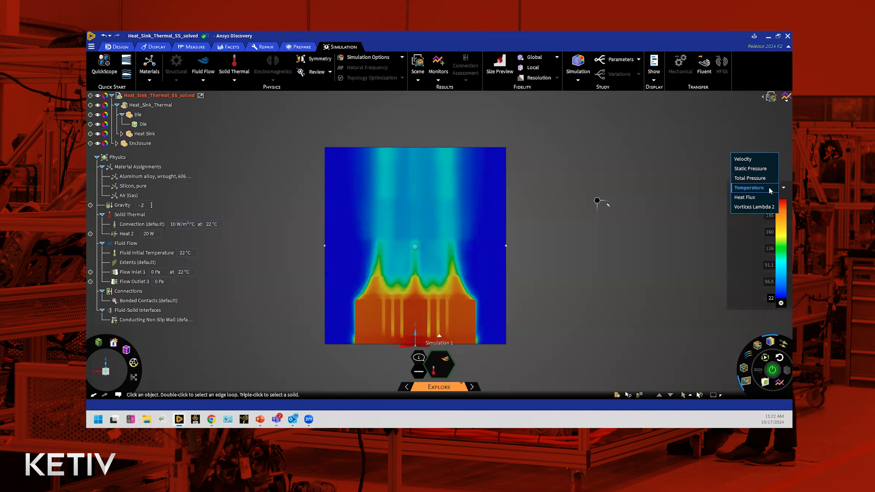
left_click(744, 159)
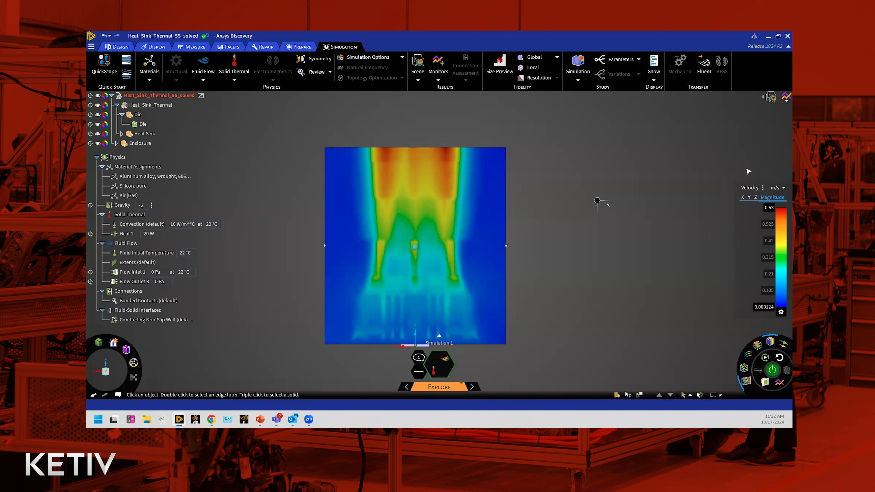
left_click(770, 342)
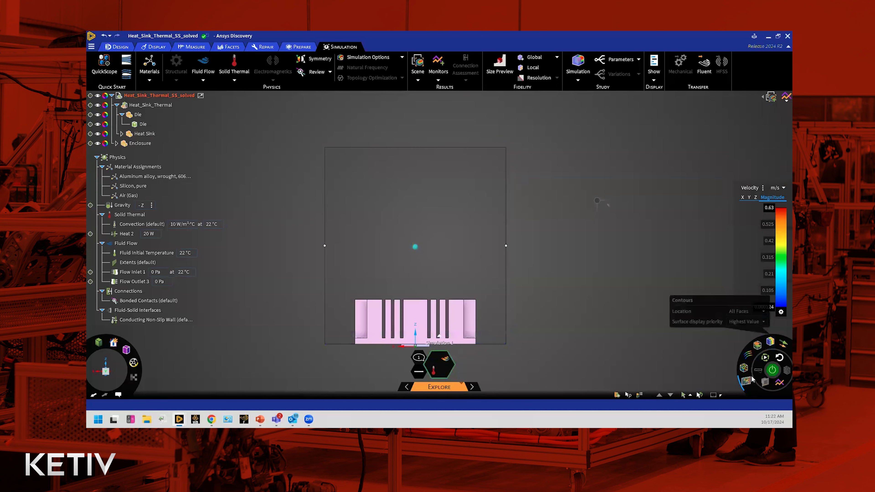
left_click(745, 382)
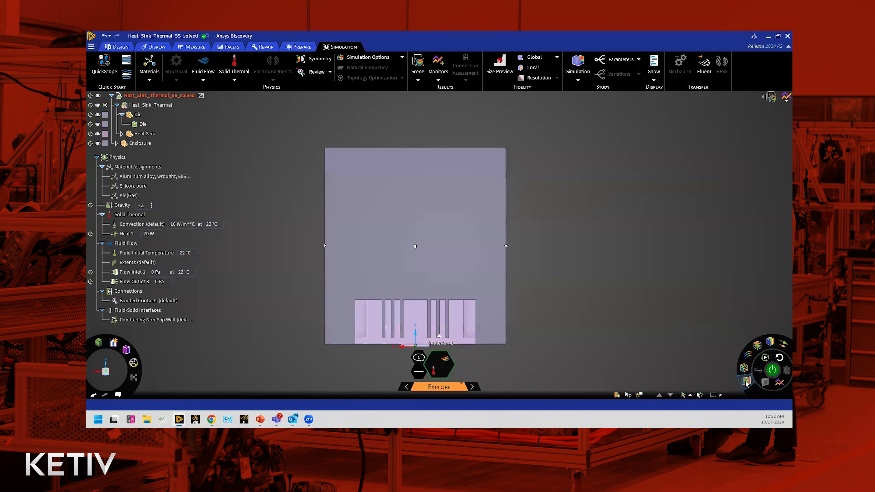
left_click(746, 383)
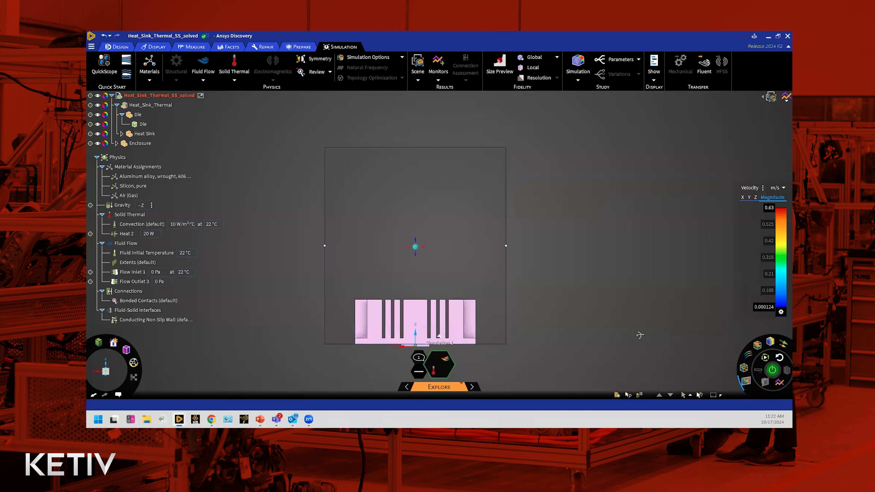
middle_click_drag(638, 335, 632, 334)
middle_click_drag(697, 281, 194, 373)
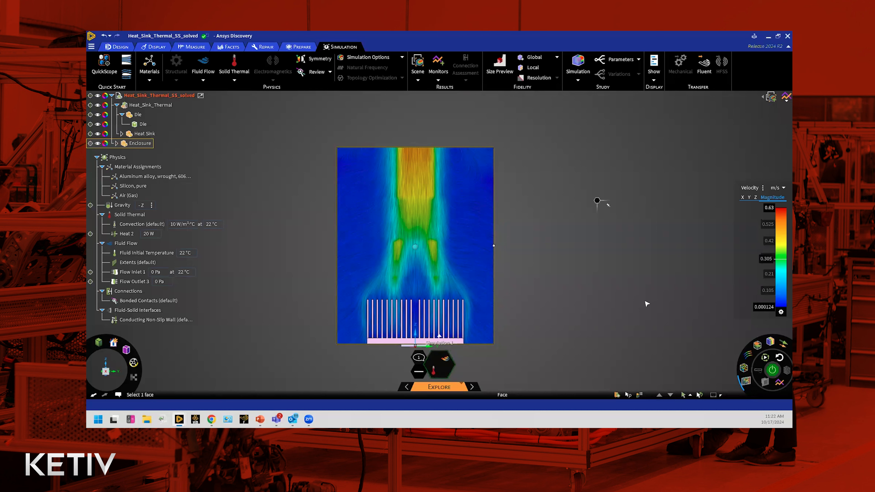
mouse_move(749, 376)
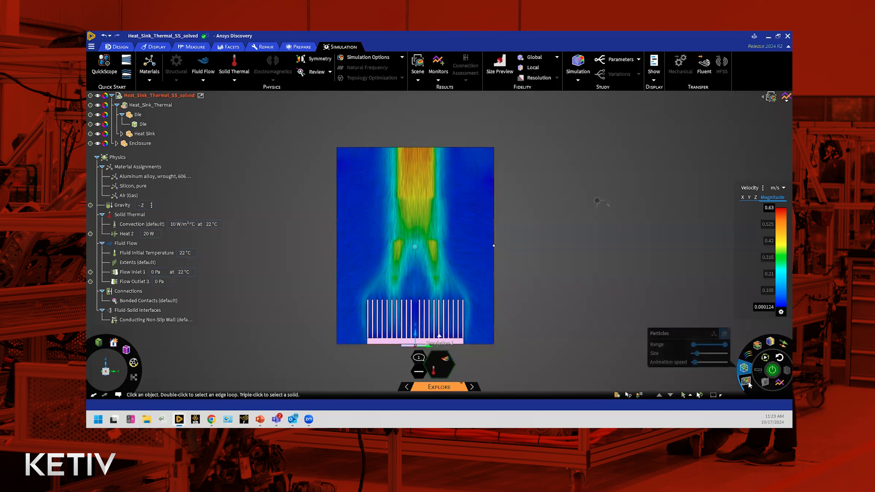
Hide the velocity contours on the section plane to show the flow as particles, and switch the simulation from Explore to Refine
left_click(747, 381)
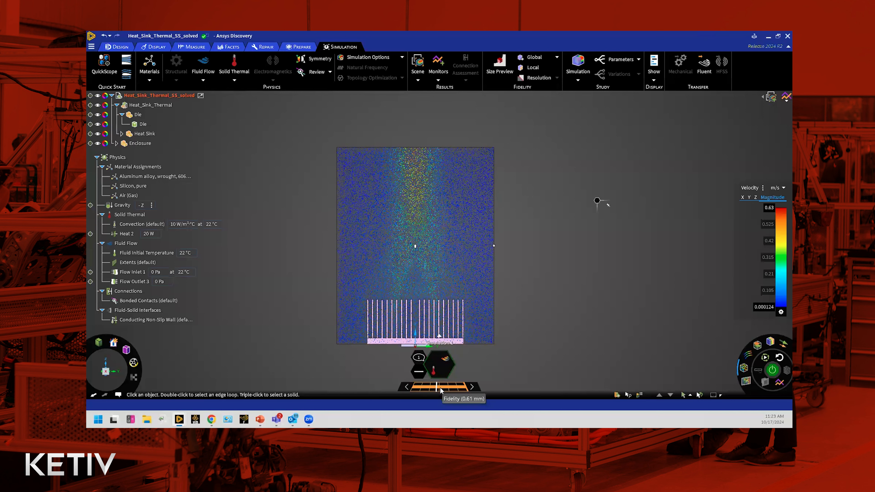
left_click(472, 387)
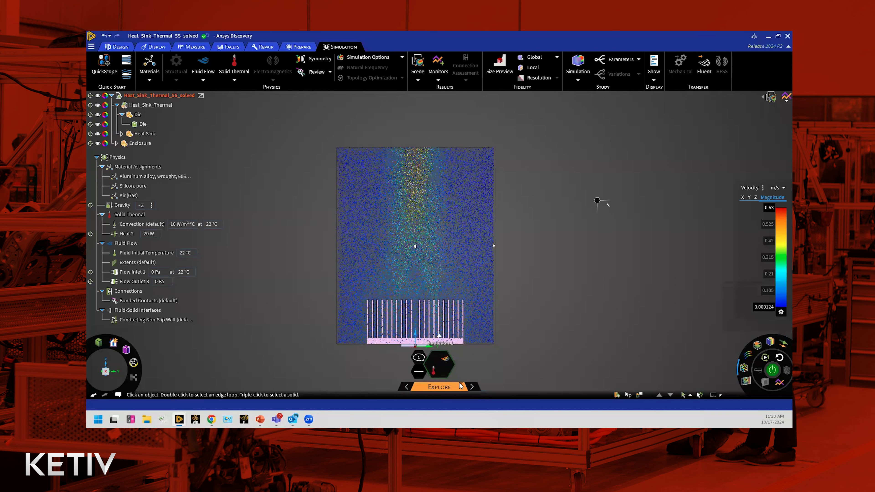
left_click(744, 370)
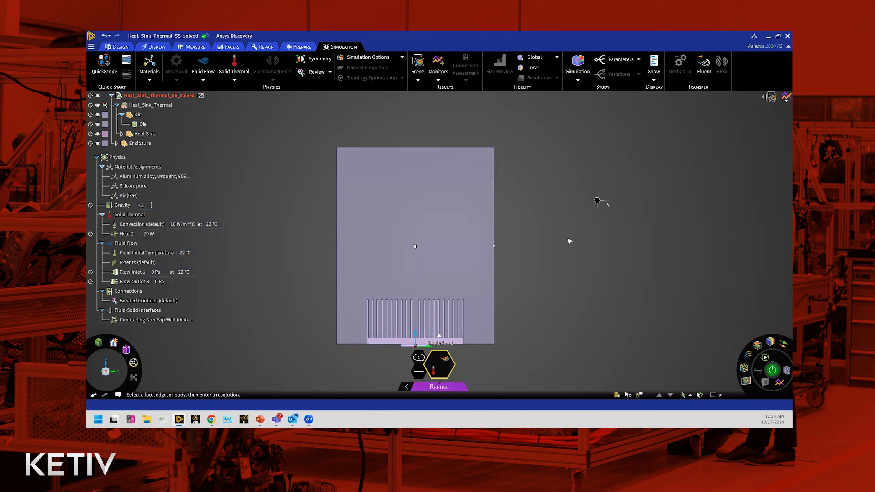
In the additional fluid flow options for Refine, enable the LiveGX solver on GPU and turn on the meshing method setting, opening its mesh type choices
scroll(569, 241, "down", 2)
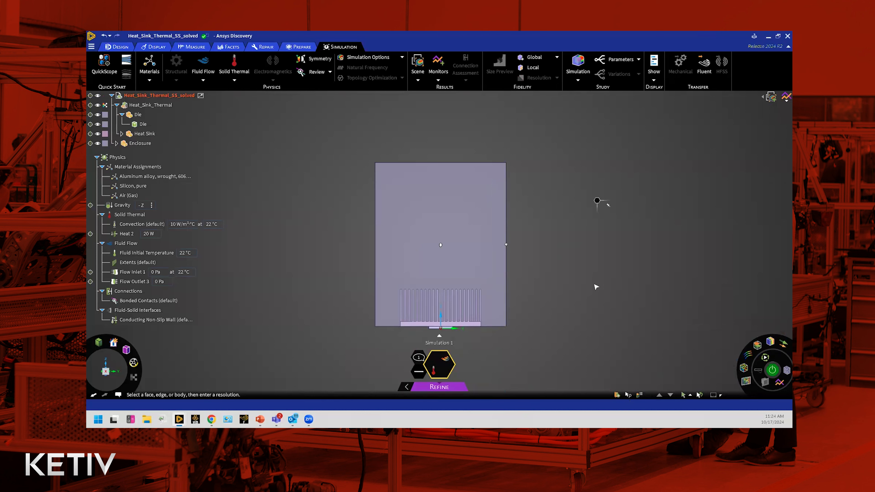
middle_click_drag(536, 278, 632, 255)
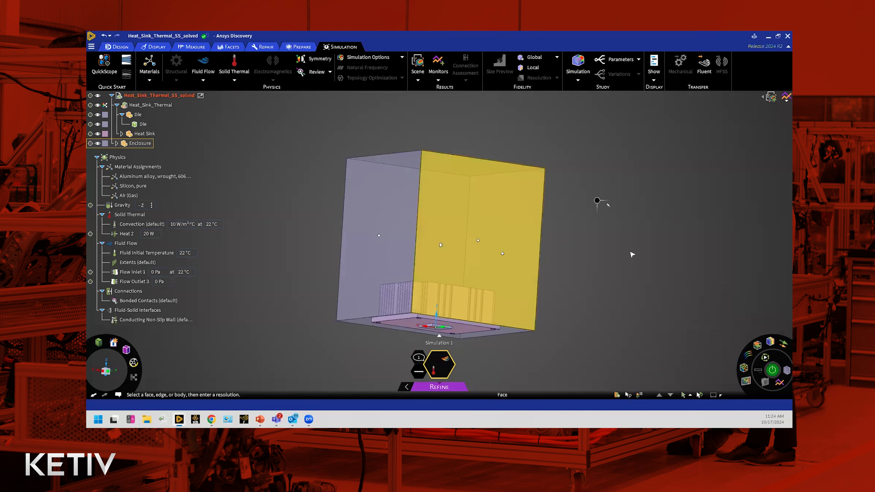
left_click(371, 59)
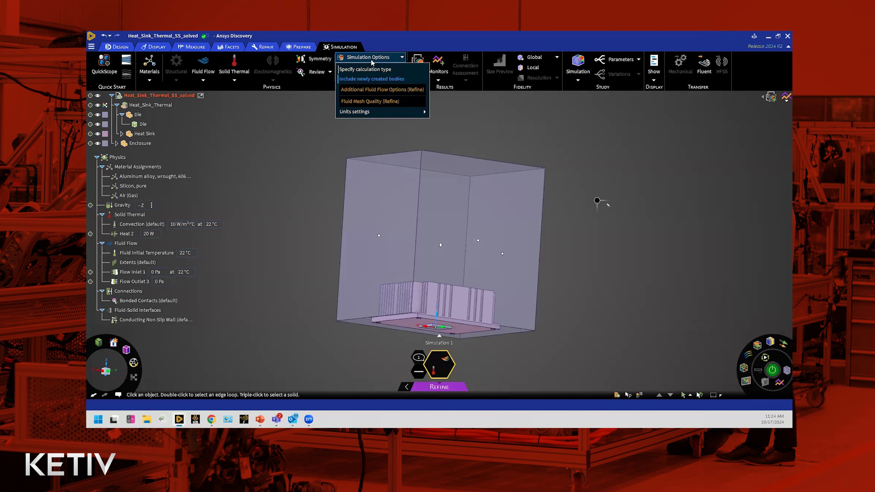
left_click(364, 93)
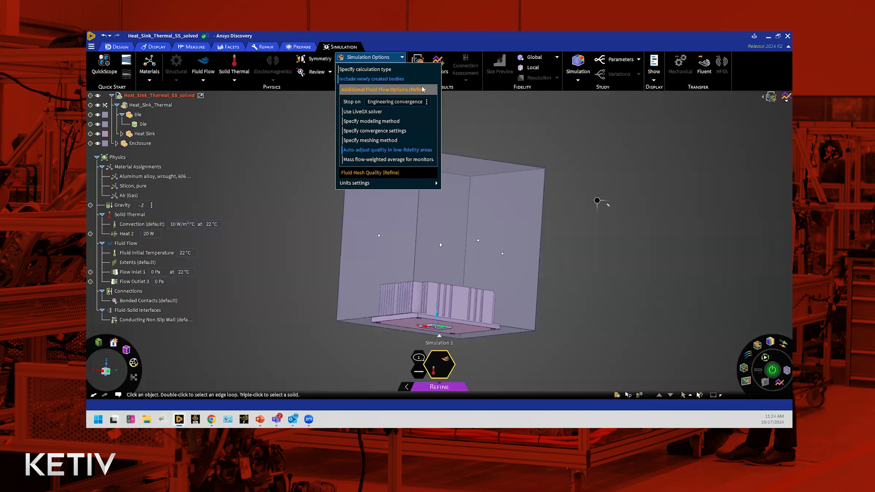
left_click(373, 112)
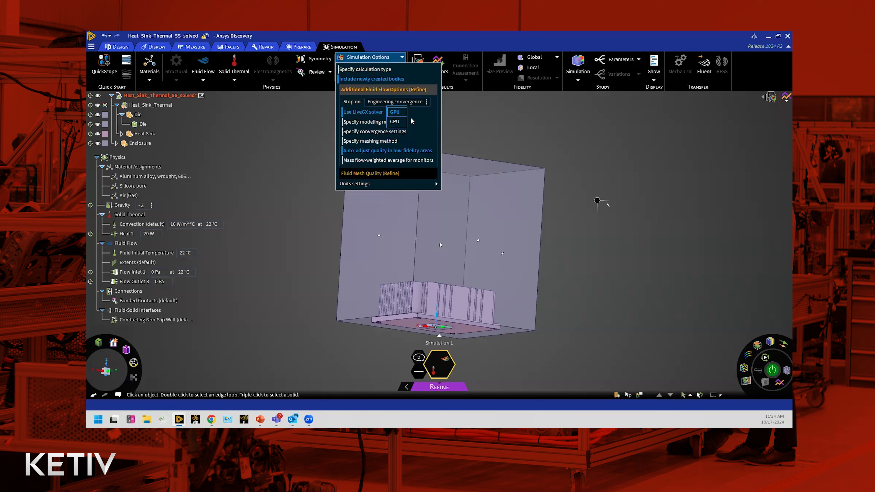
left_click(364, 140)
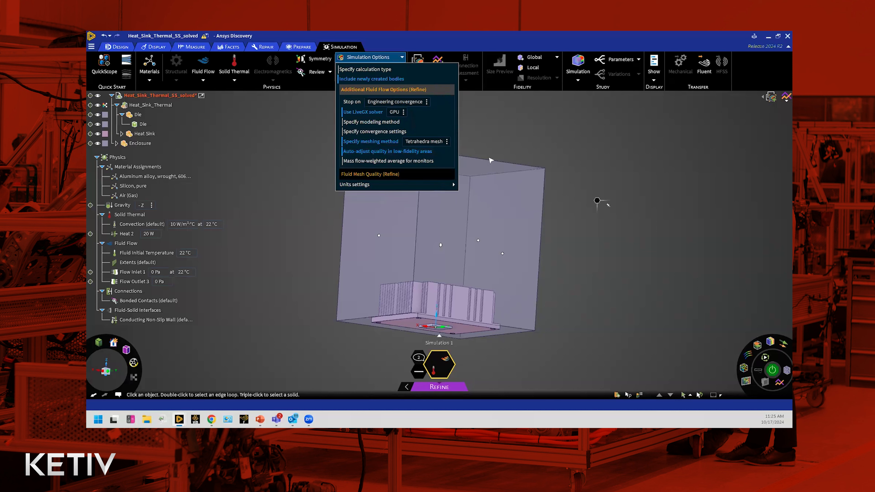
left_click(447, 142)
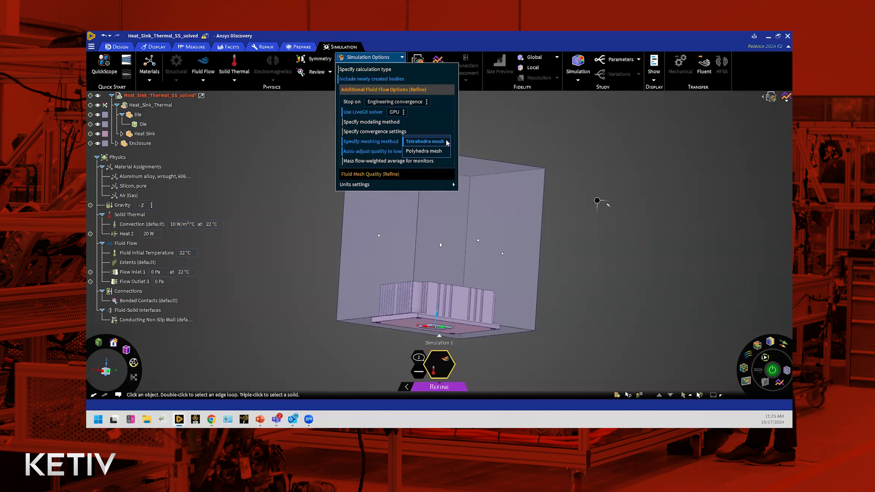